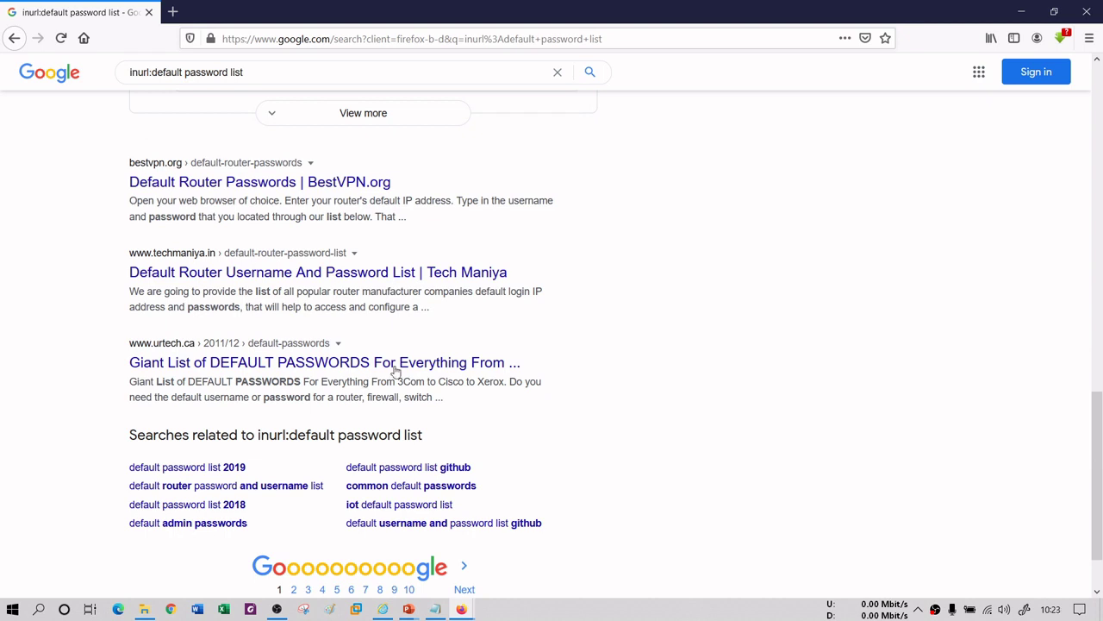
# - Search 'filetype:paper.pdf' from the Firefox address bar, which triggers Google's unusual-traffic page
pyautogui.click(358, 39)
pyautogui.write('fi')
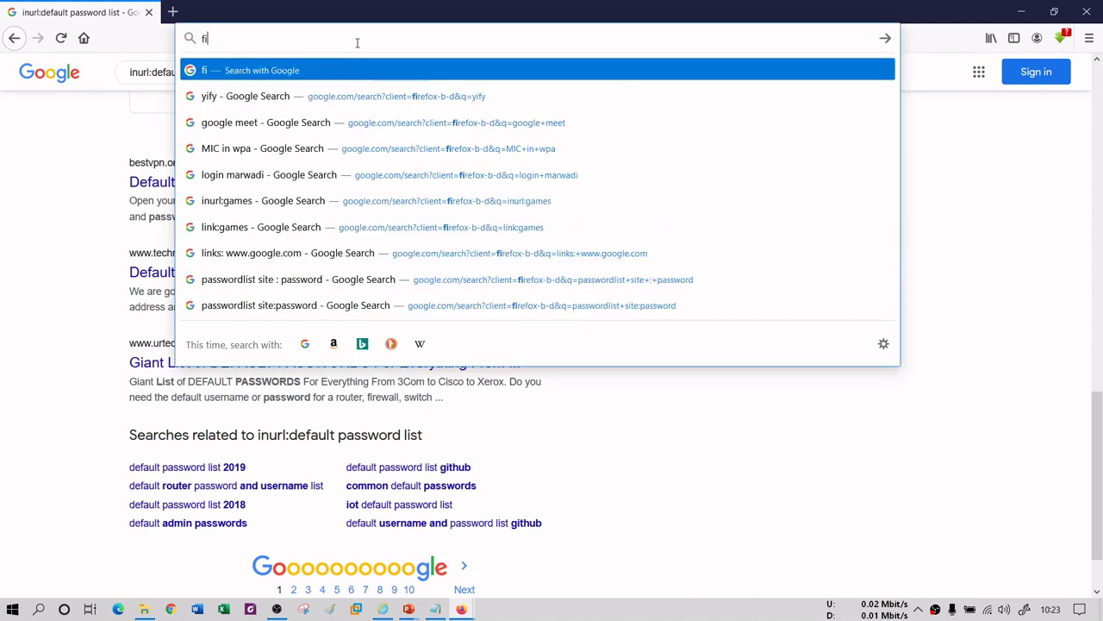
pyautogui.write('letype:')
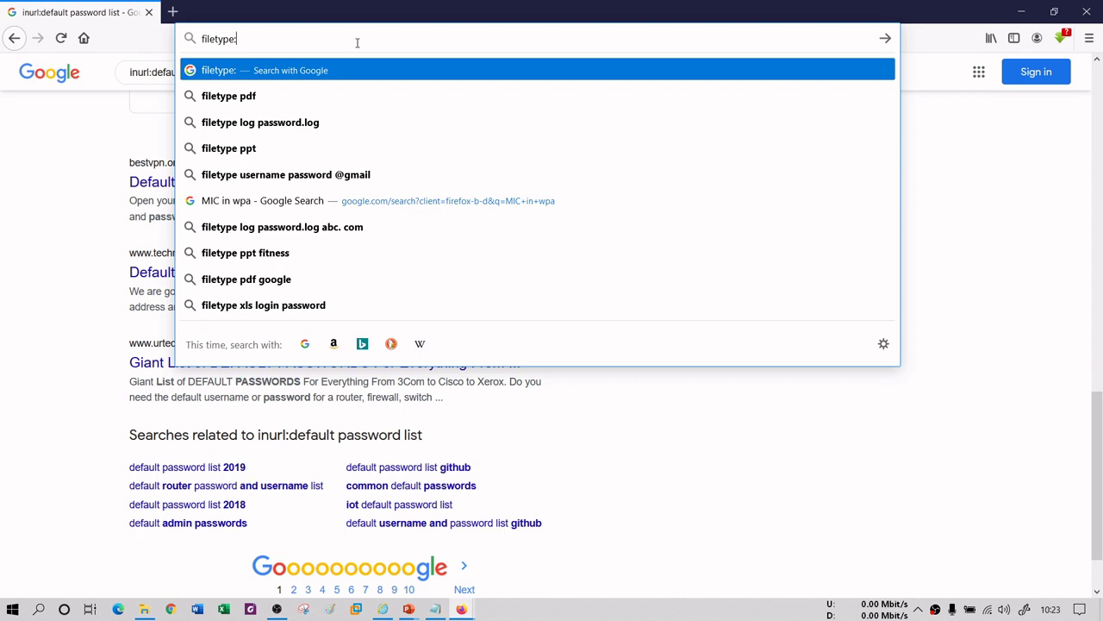
pyautogui.write('paper')
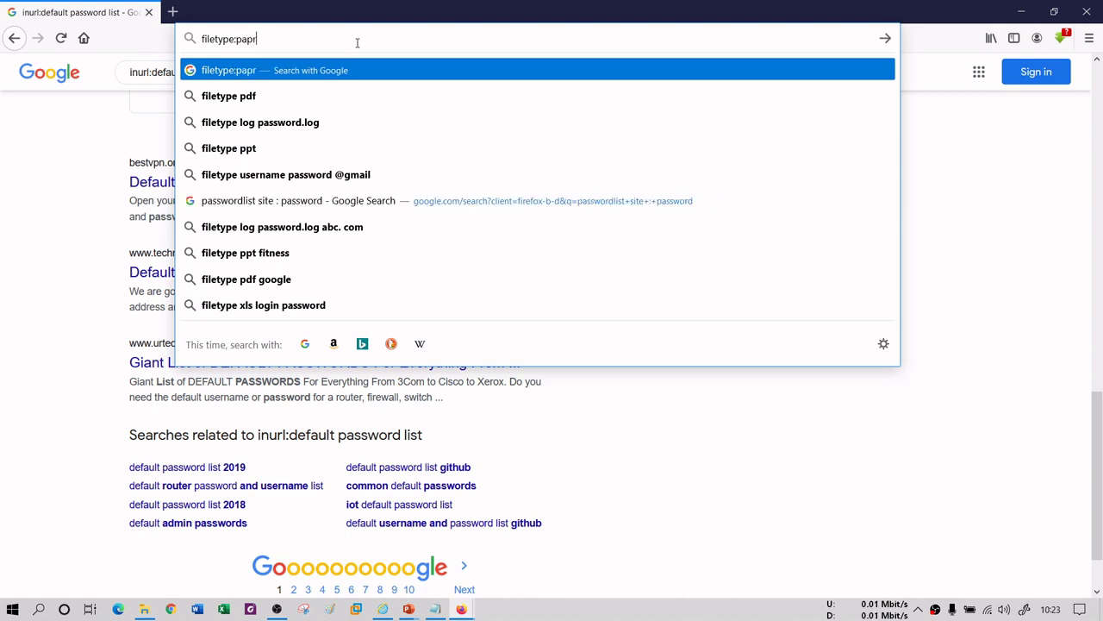
pyautogui.write('.pdf')
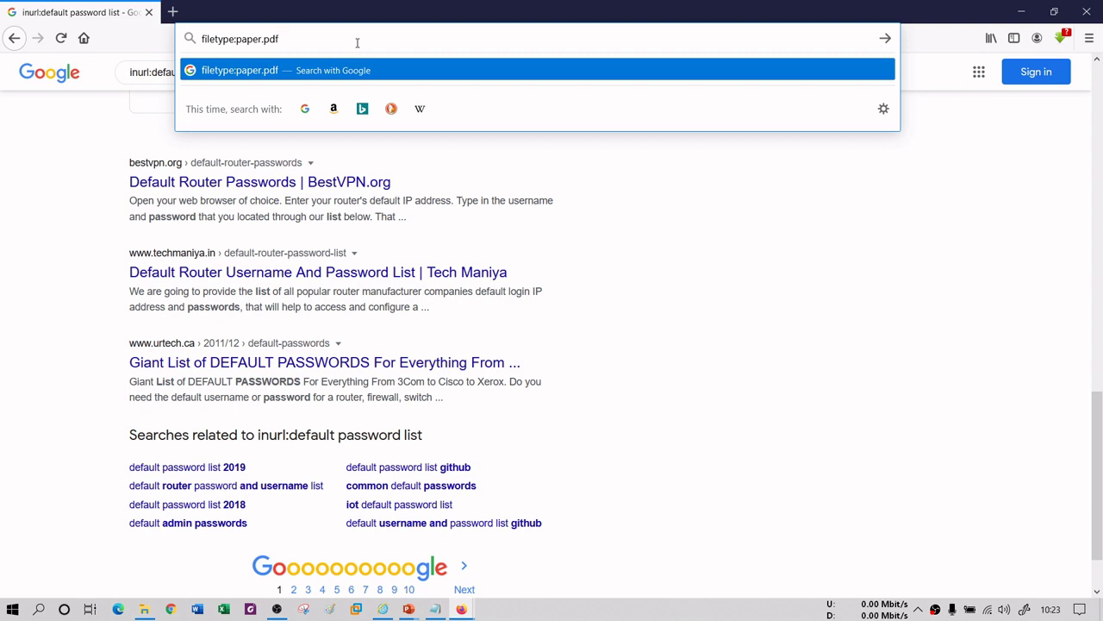
pyautogui.press('Return')
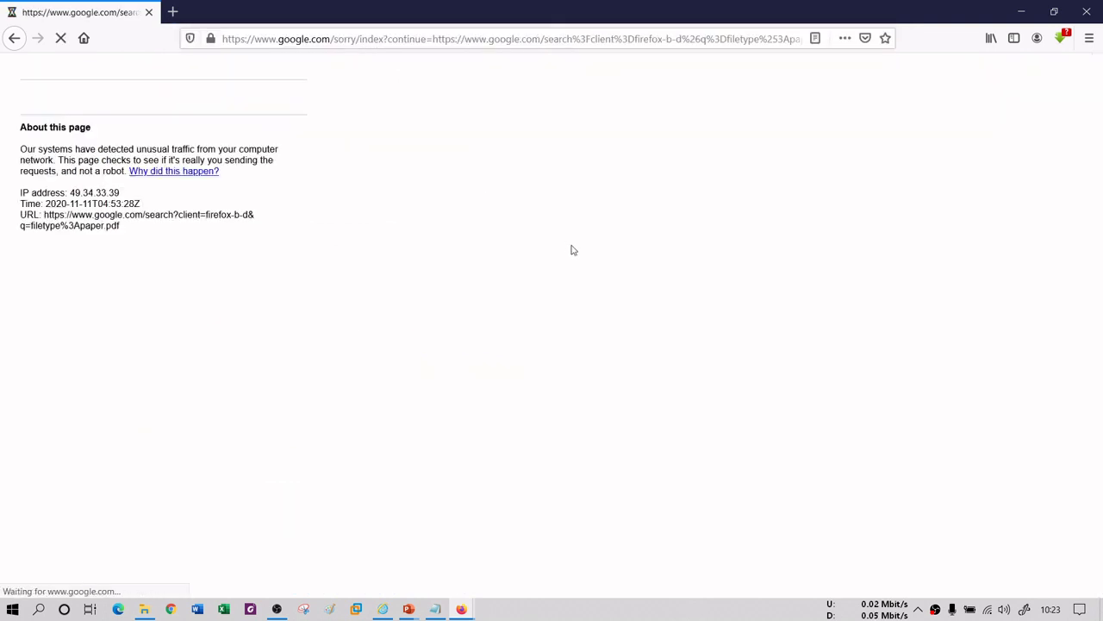
# - Tick 'I'm not a robot' and select every traffic-light tile in the image challenge
pyautogui.click(39, 127)
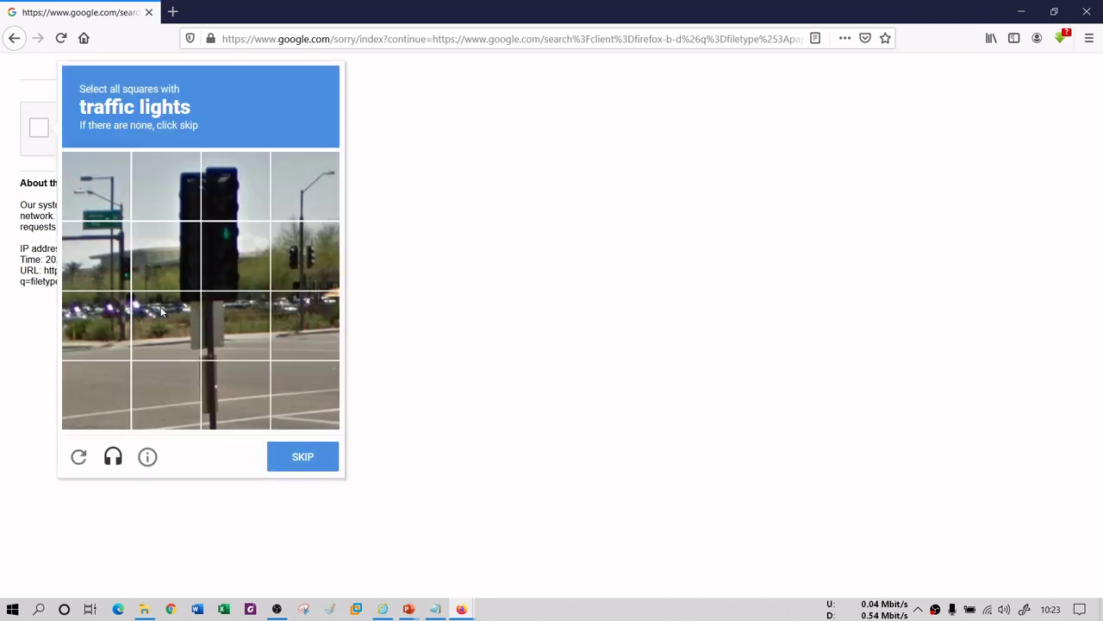
pyautogui.click(176, 248)
pyautogui.click(168, 188)
pyautogui.click(231, 188)
pyautogui.click(244, 258)
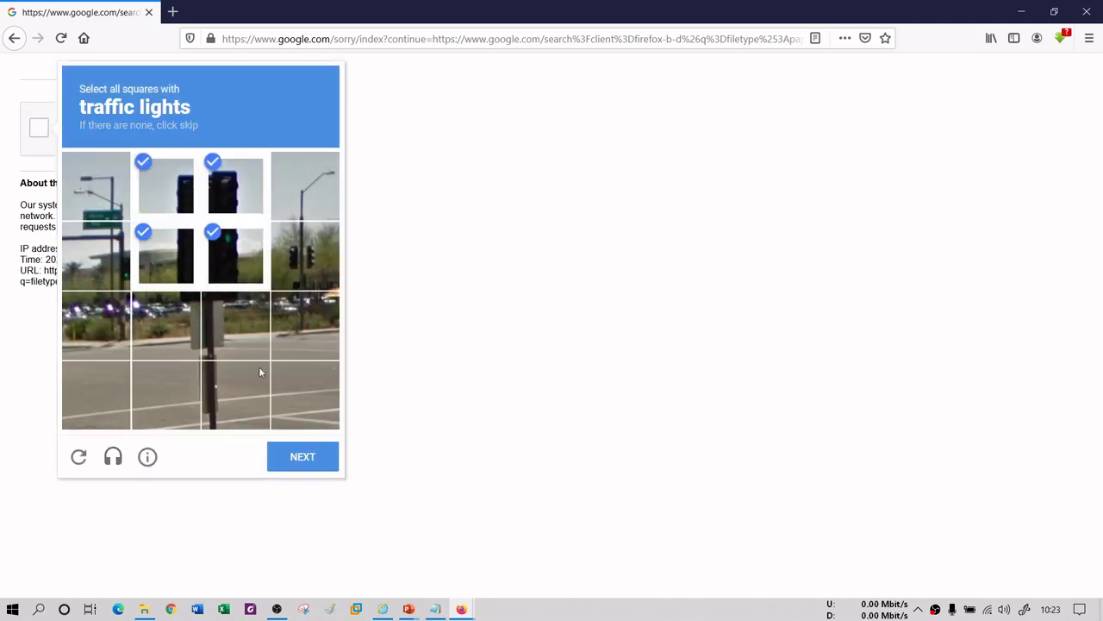
pyautogui.click(299, 276)
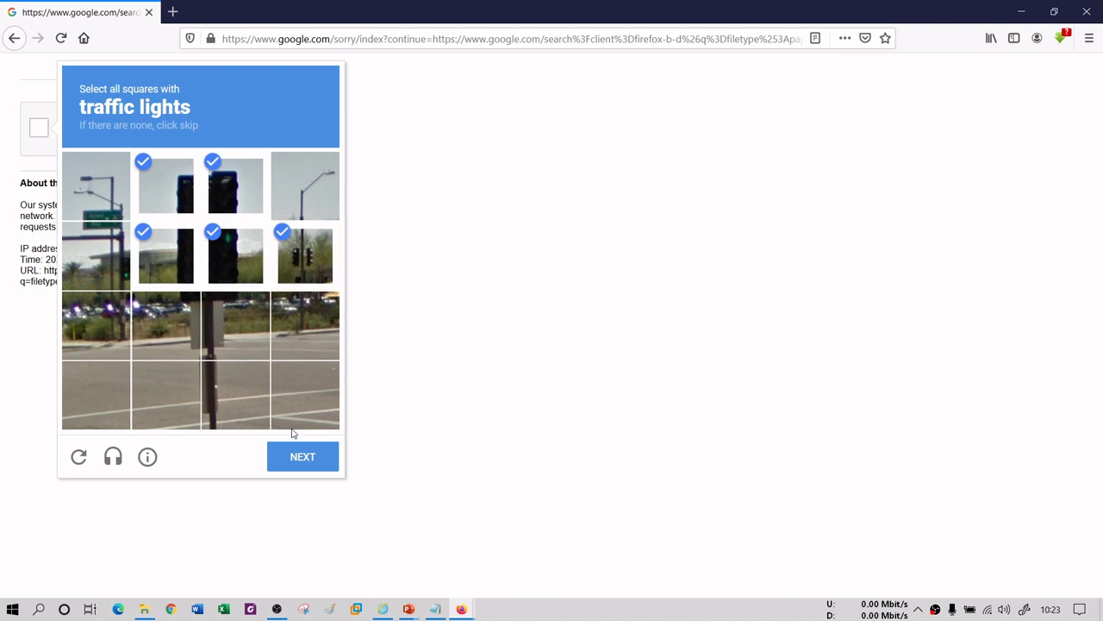
pyautogui.click(303, 459)
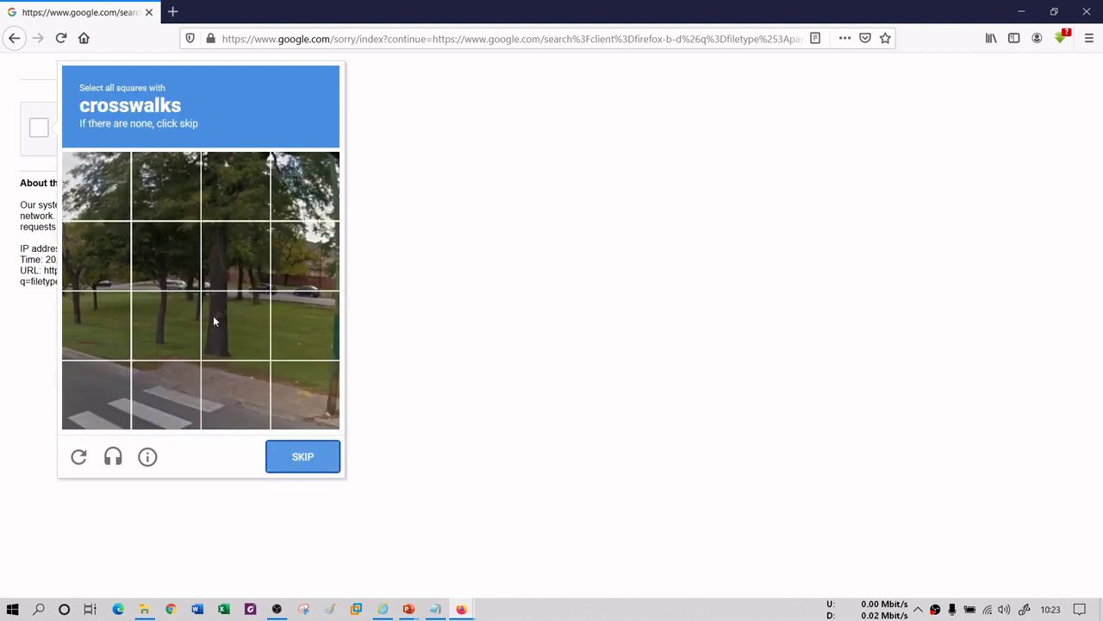
# - Select the crosswalk tiles and verify, revealing the no-match results for filetype:paper.pdf
pyautogui.click(107, 410)
pyautogui.click(165, 403)
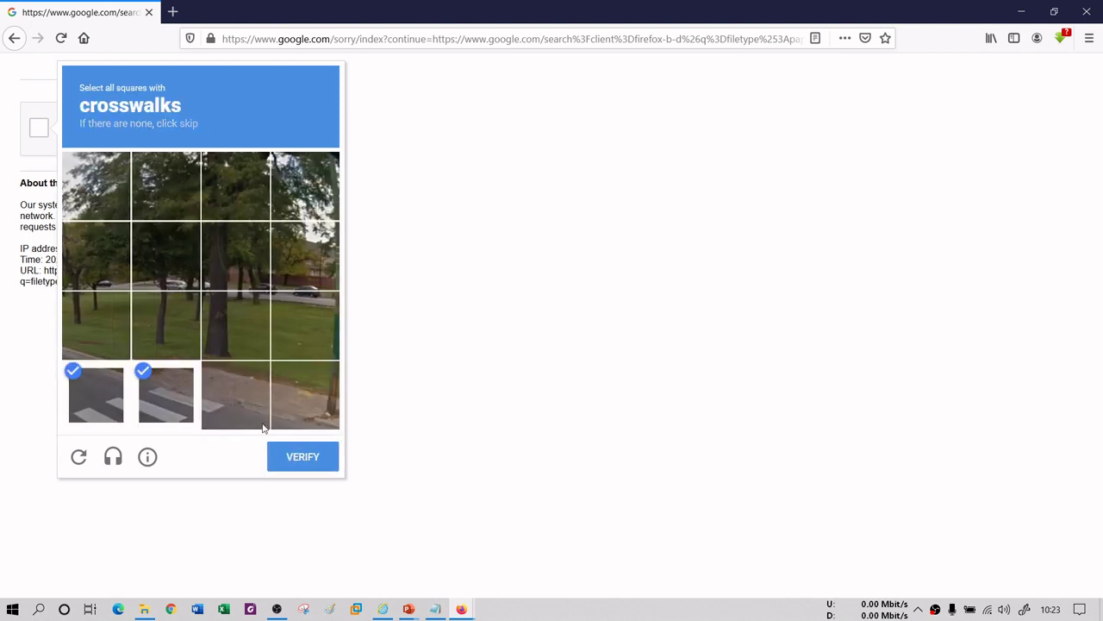
pyautogui.click(259, 424)
pyautogui.click(287, 455)
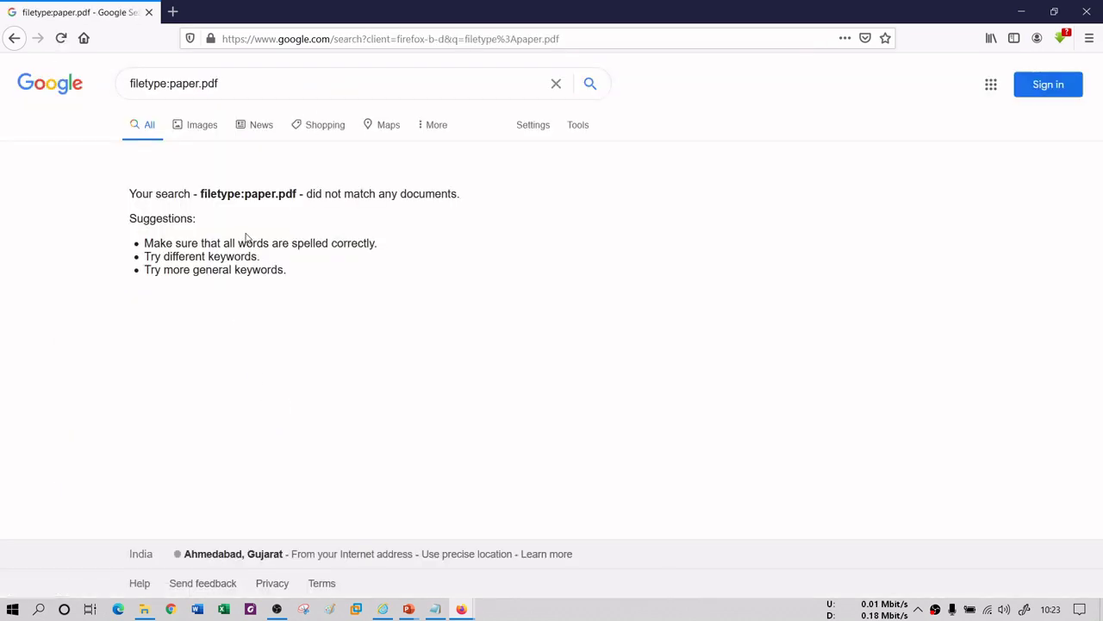
# - Search 'filetype:paper.pdf' again in Chrome, which also reports no matching documents
pyautogui.click(291, 40)
pyautogui.click(317, 500)
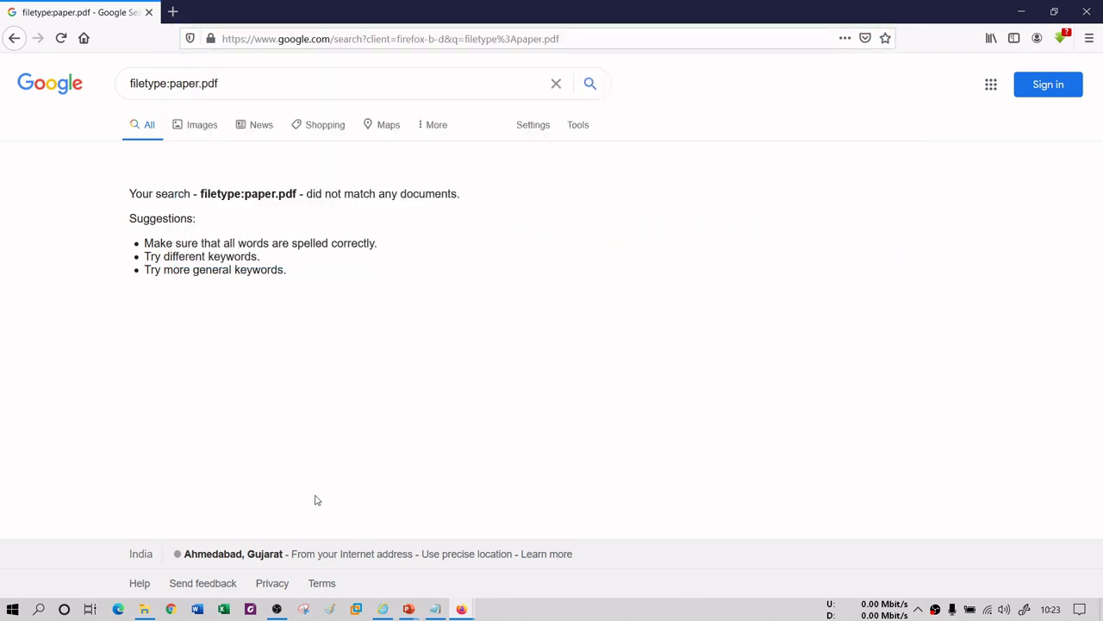
pyautogui.click(171, 610)
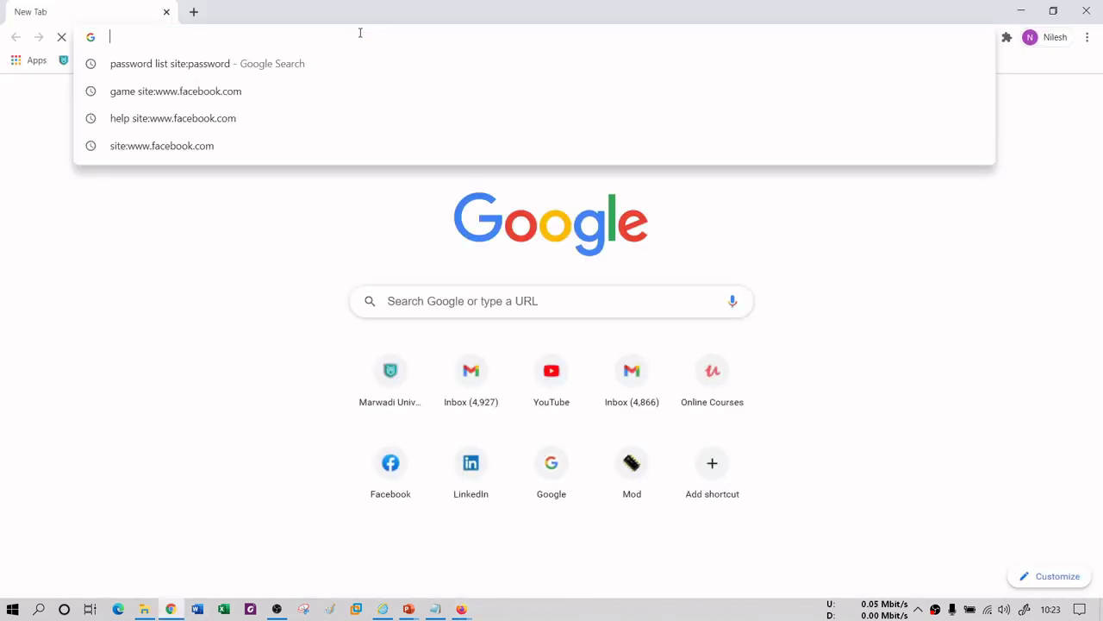
pyautogui.write('filetype:')
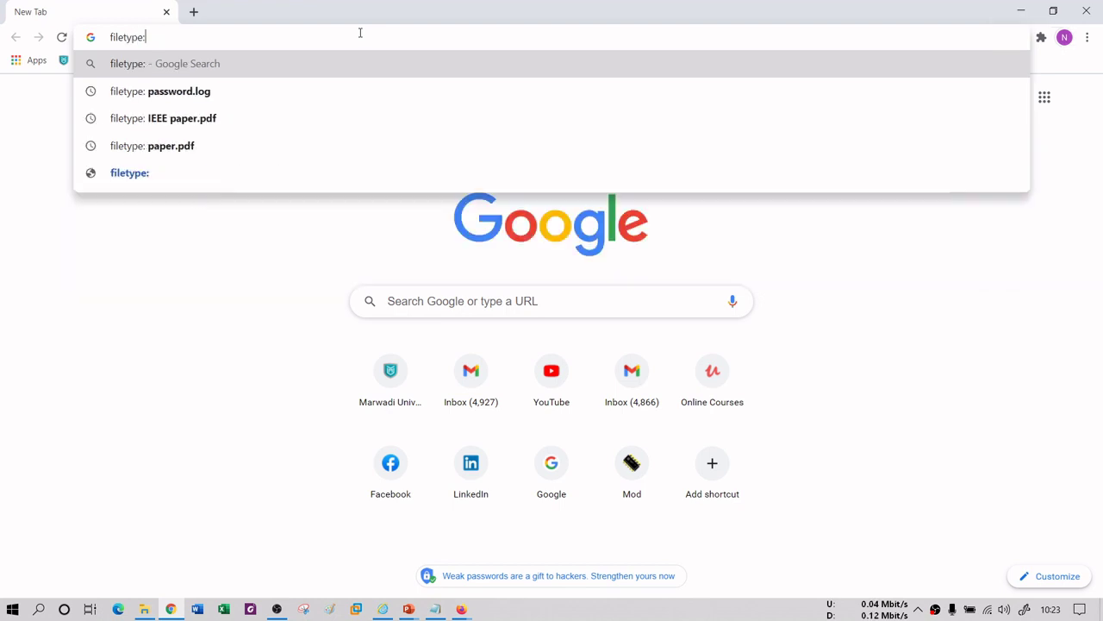
pyautogui.write('paper.pdf')
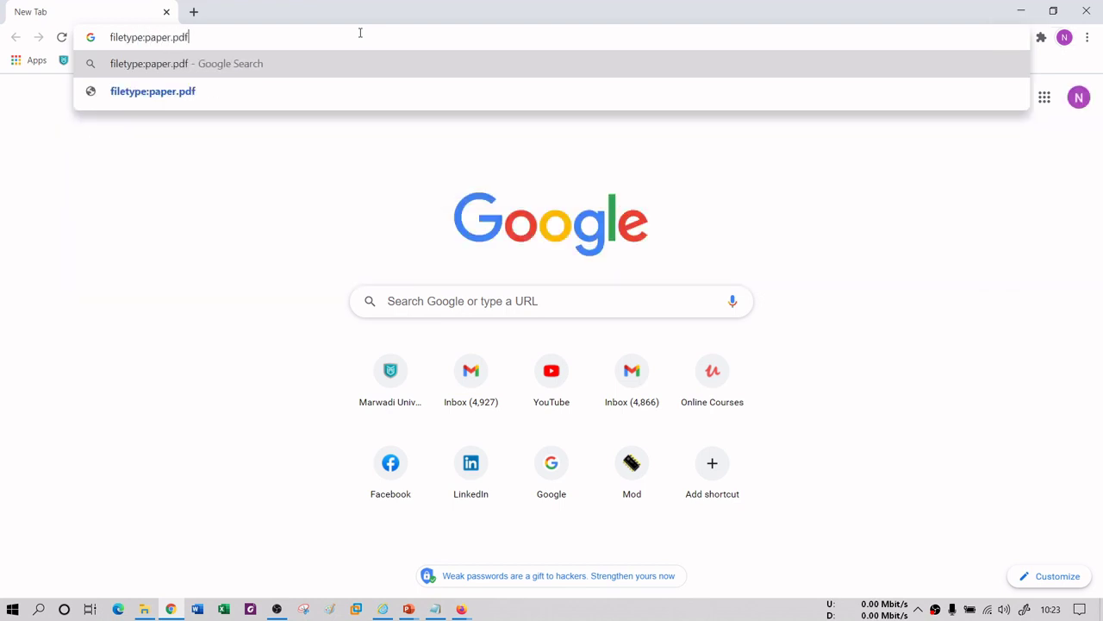
pyautogui.press('Return')
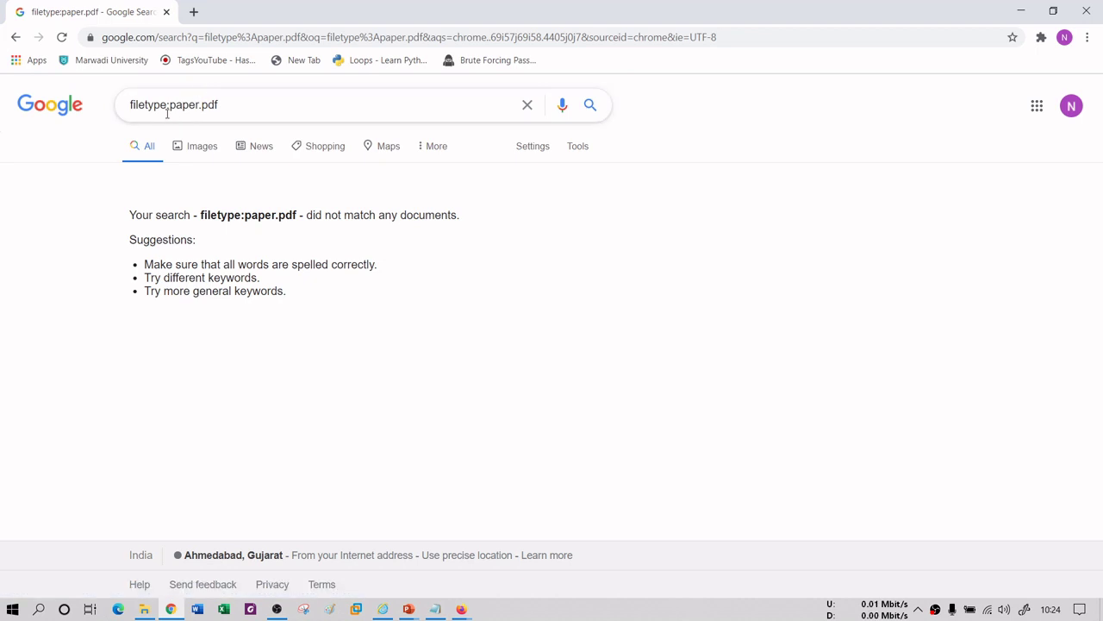
# - Rewrite the address-bar query as 'filetype : paper.pdf' and search, getting about 1,24,00,000 PDF results
pyautogui.moveTo(172, 105); pyautogui.dragTo(270, 121)
pyautogui.press('BackSpace')
pyautogui.press('BackSpace')
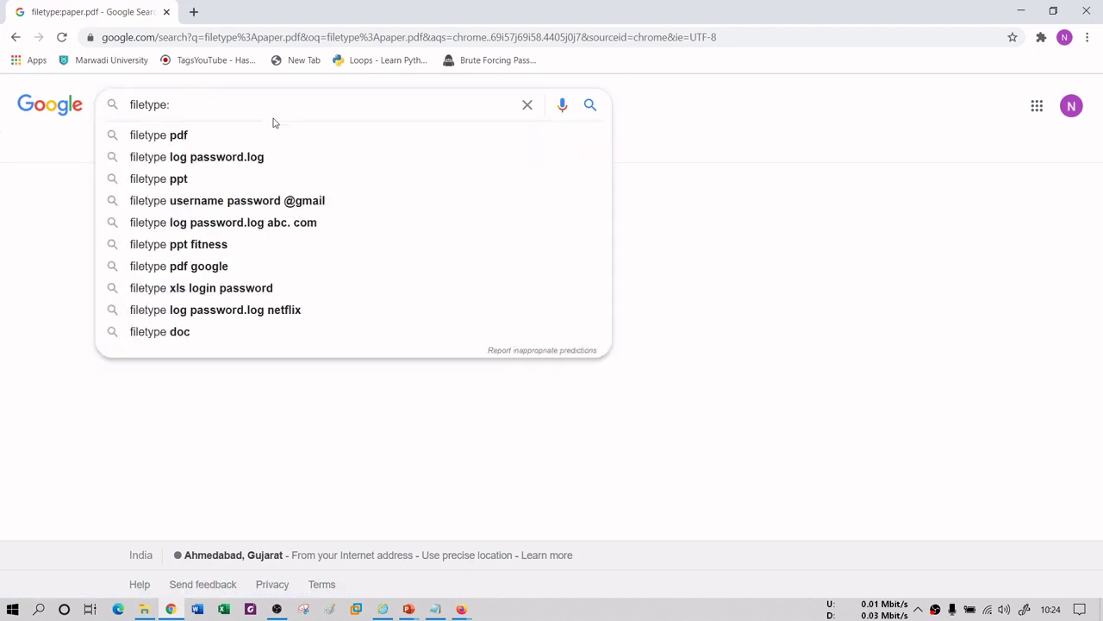
pyautogui.click(276, 37)
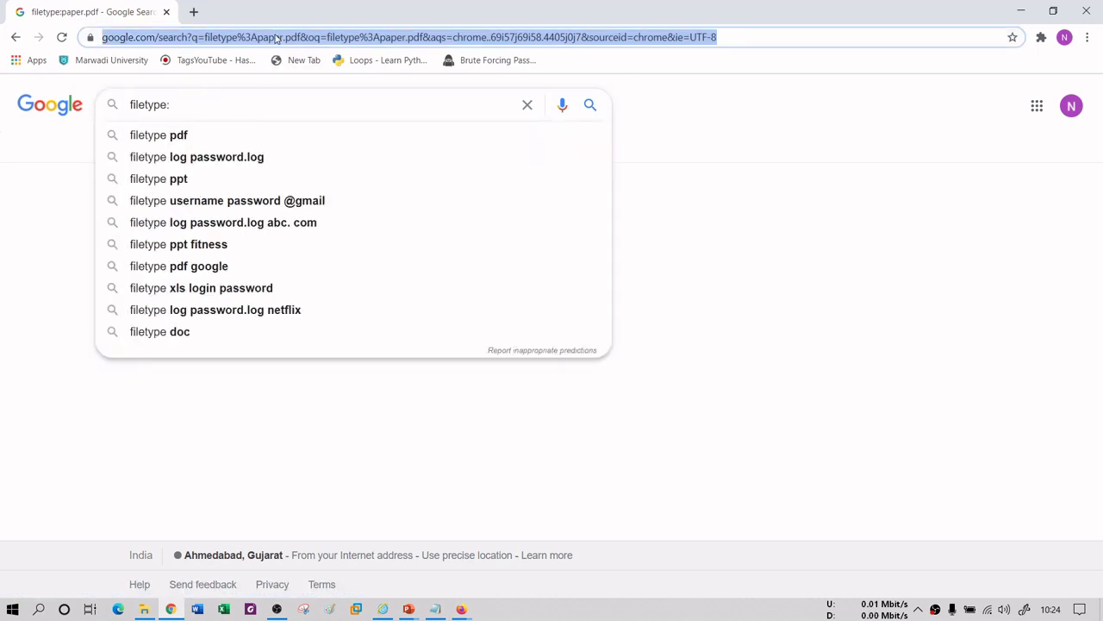
pyautogui.write('filetupe')
pyautogui.press('BackSpace')
pyautogui.press('BackSpace')
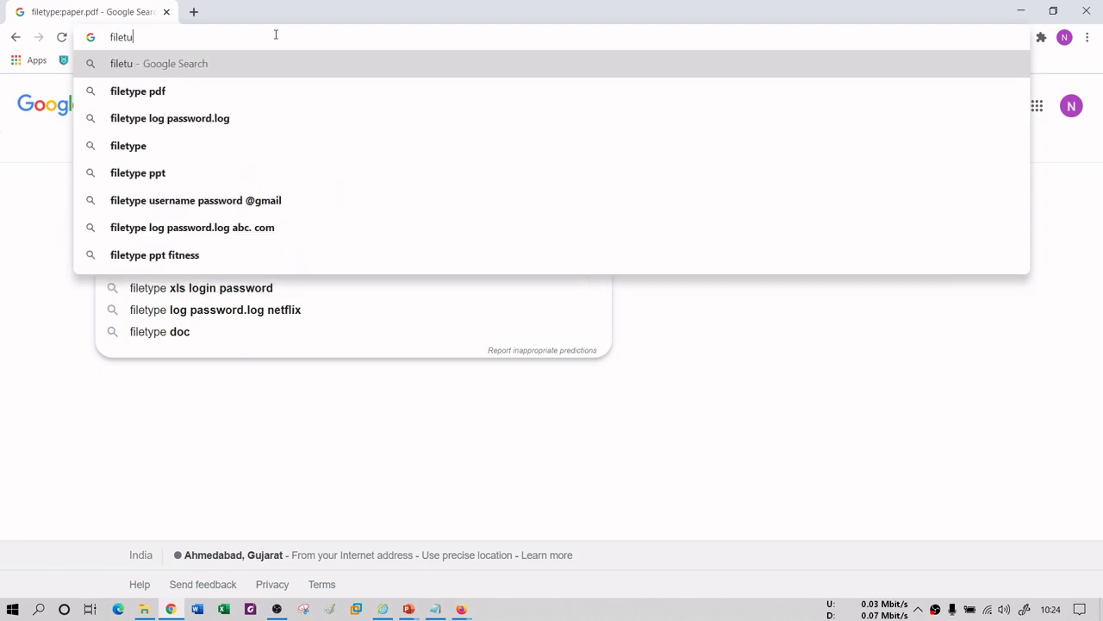
pyautogui.write('ype:paper')
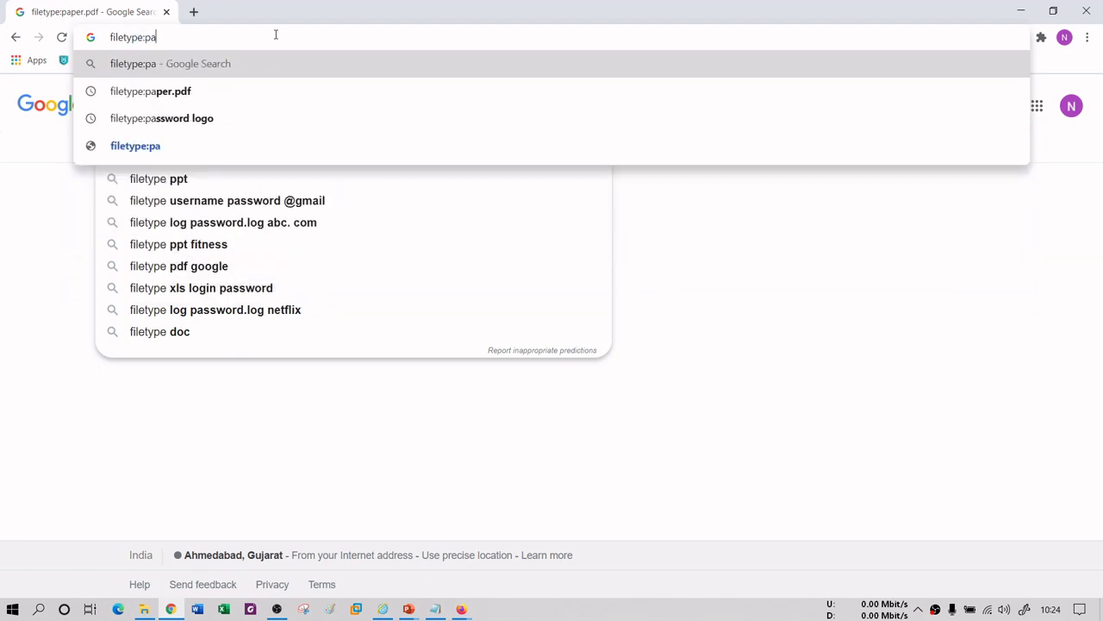
pyautogui.press('BackSpace')
pyautogui.press('BackSpace')
pyautogui.press('BackSpace')
pyautogui.press('BackSpace')
pyautogui.press('BackSpace')
pyautogui.press('BackSpace')
pyautogui.write(':')
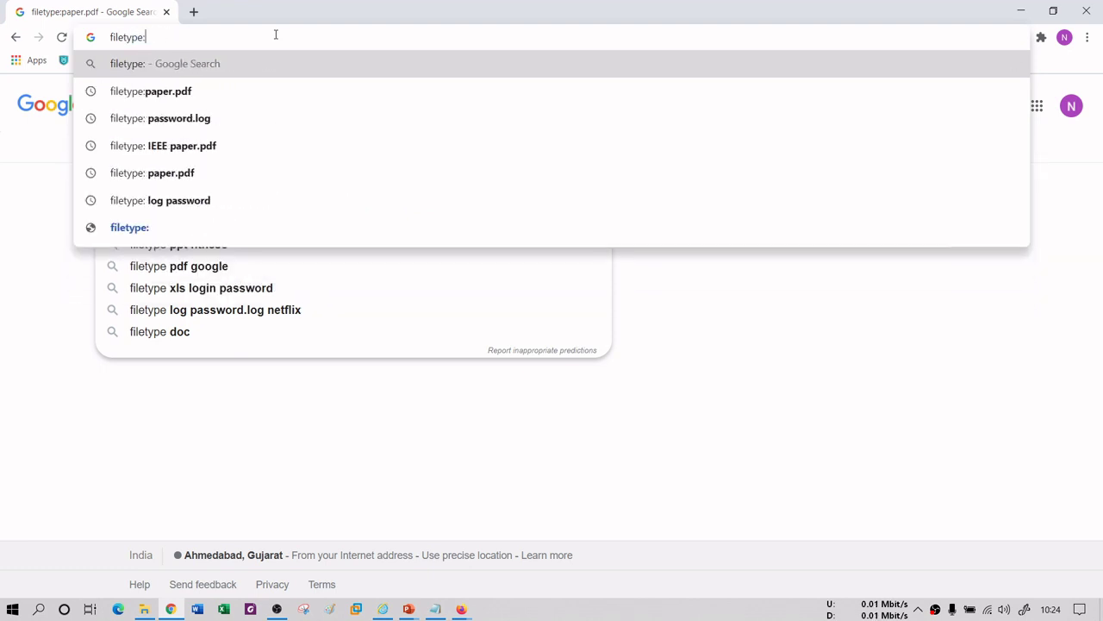
pyautogui.press('BackSpace')
pyautogui.write(': paper/.')
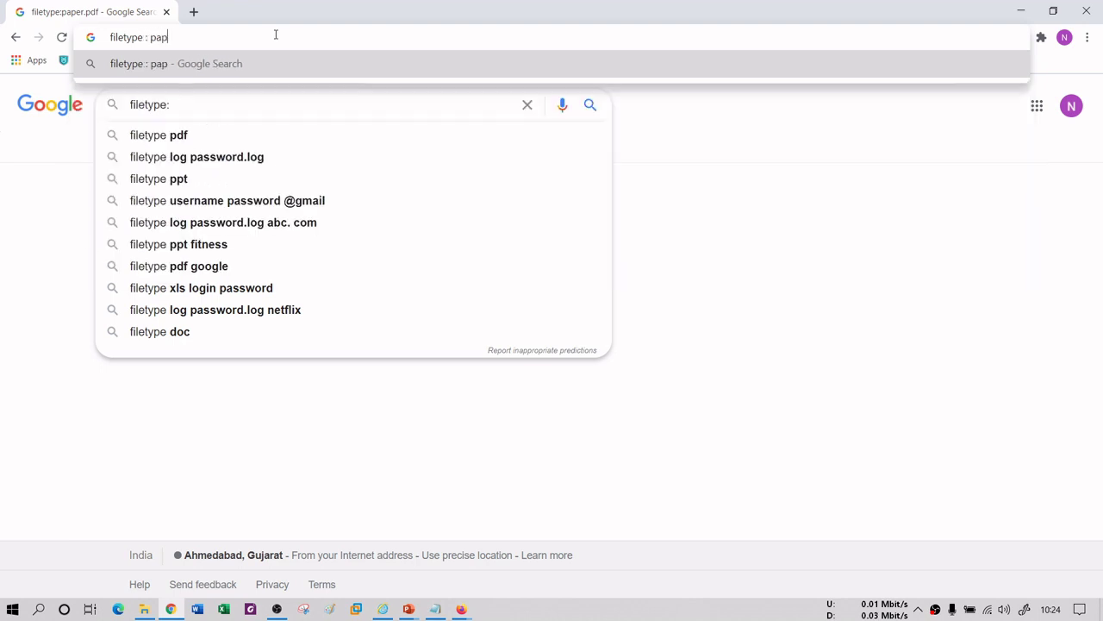
pyautogui.press('BackSpace')
pyautogui.press('BackSpace')
pyautogui.write('.pdf')
pyautogui.press('Return')
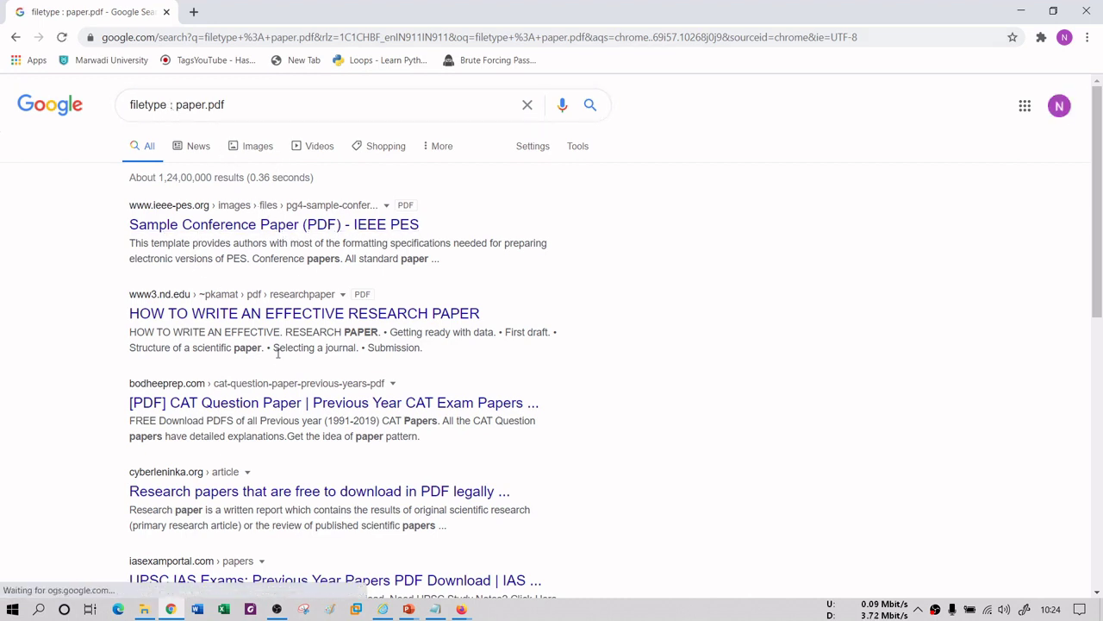
pyautogui.scroll(-2, 308, 375)
pyautogui.scroll(-1, 307, 375)
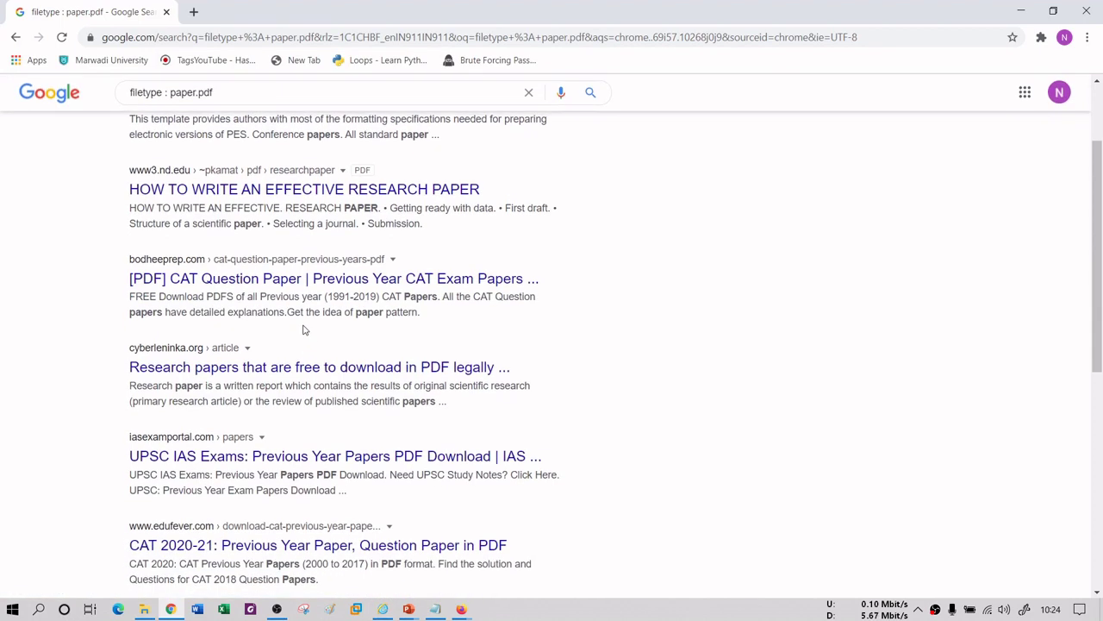
pyautogui.scroll(2, 311, 332)
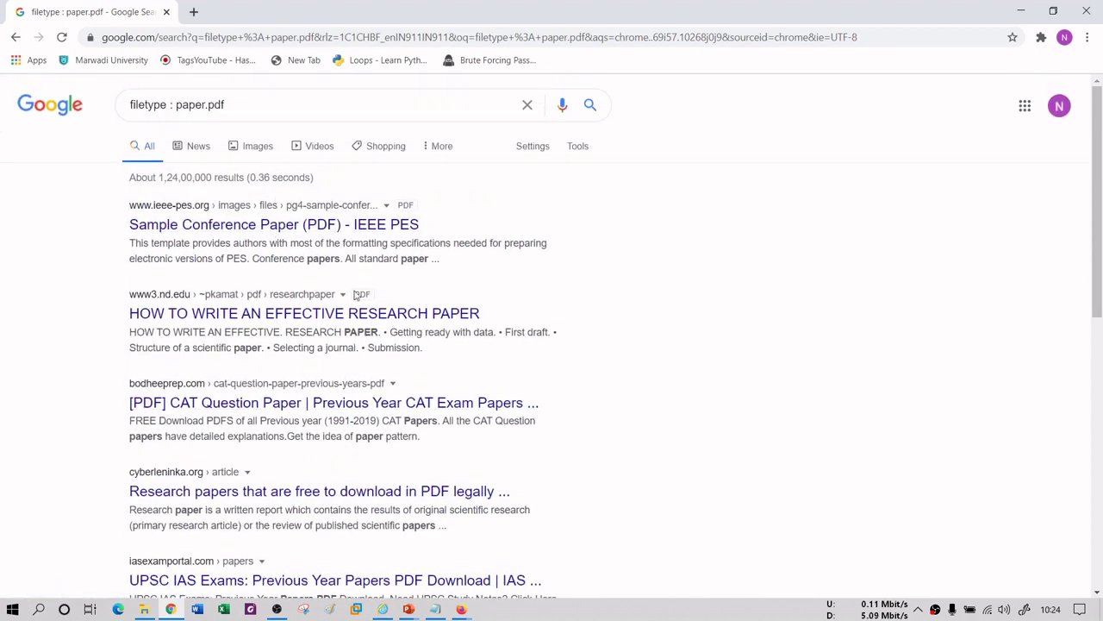
pyautogui.scroll(-5, 358, 345)
pyautogui.scroll(-2, 356, 350)
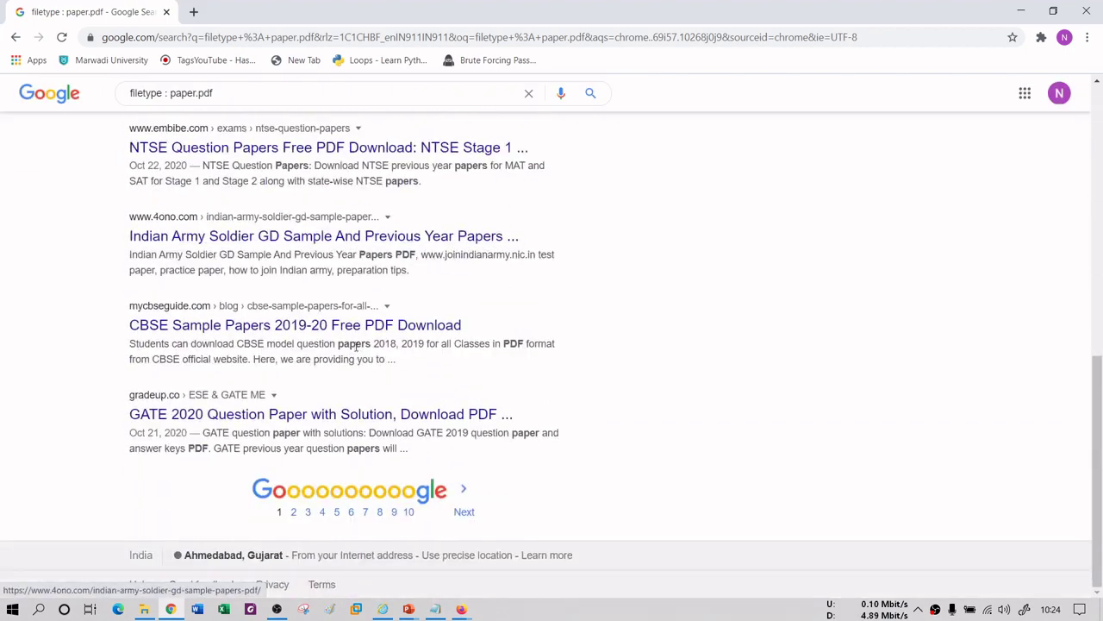
pyautogui.scroll(7, 258, 233)
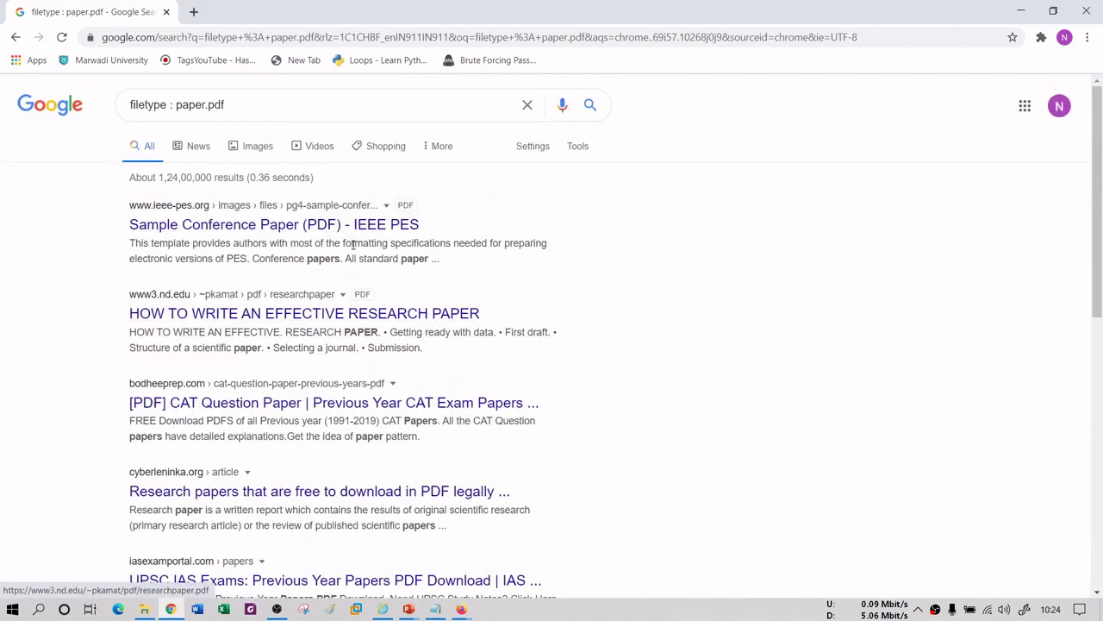
pyautogui.scroll(-4, 276, 379)
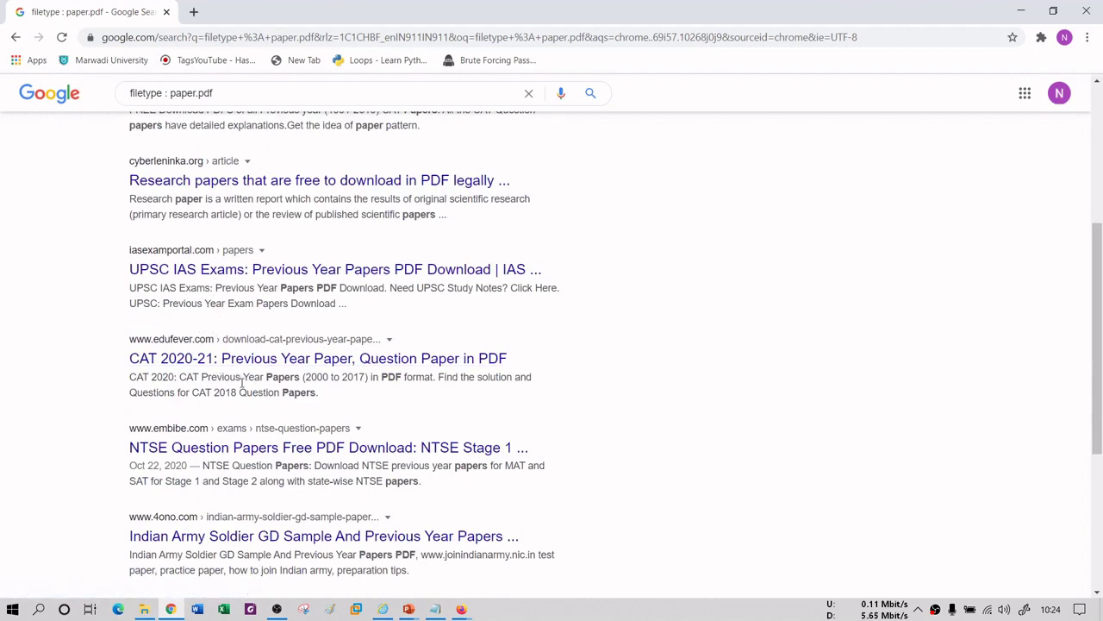
pyautogui.scroll(-3, 267, 435)
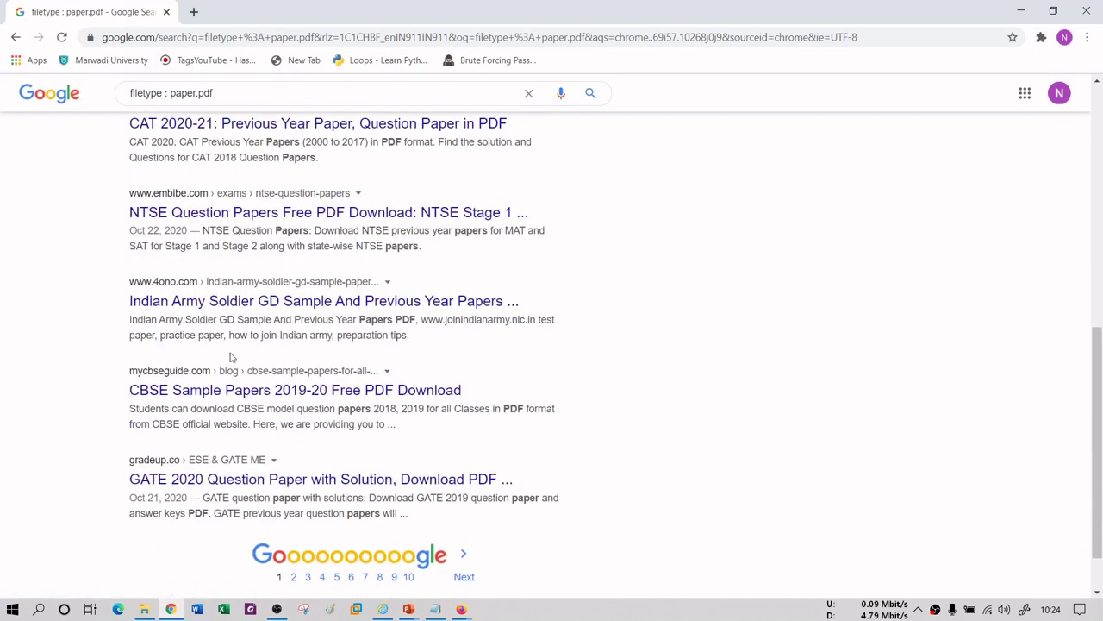
pyautogui.scroll(8, 229, 357)
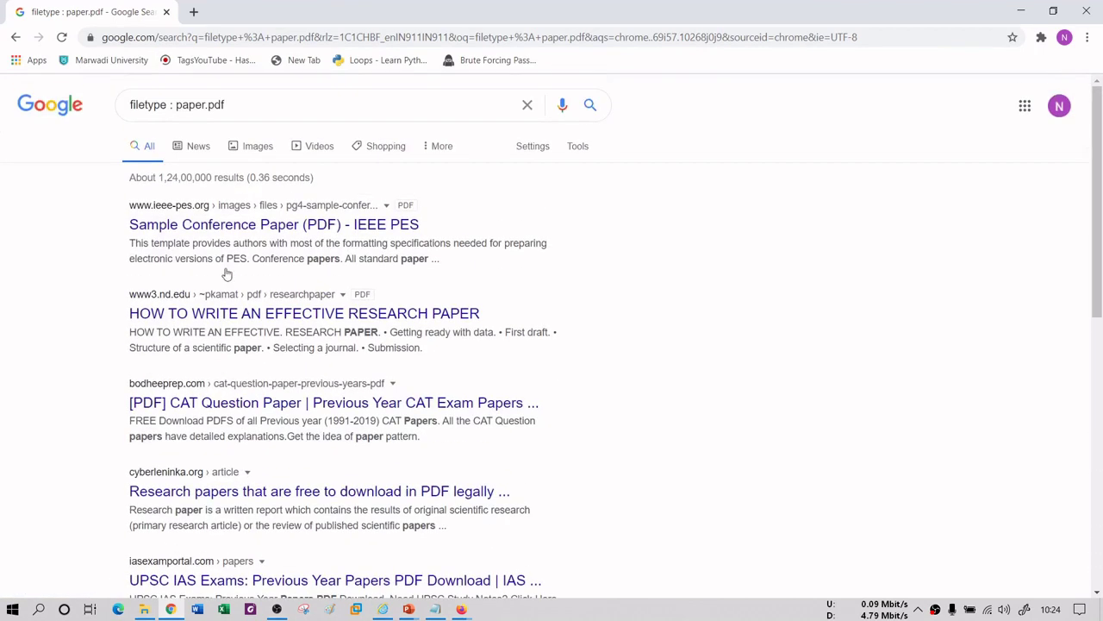
# - Change the query to 'filetype : springer.pdf', search, then select 'springer.pdf' for replacement
pyautogui.click(203, 104)
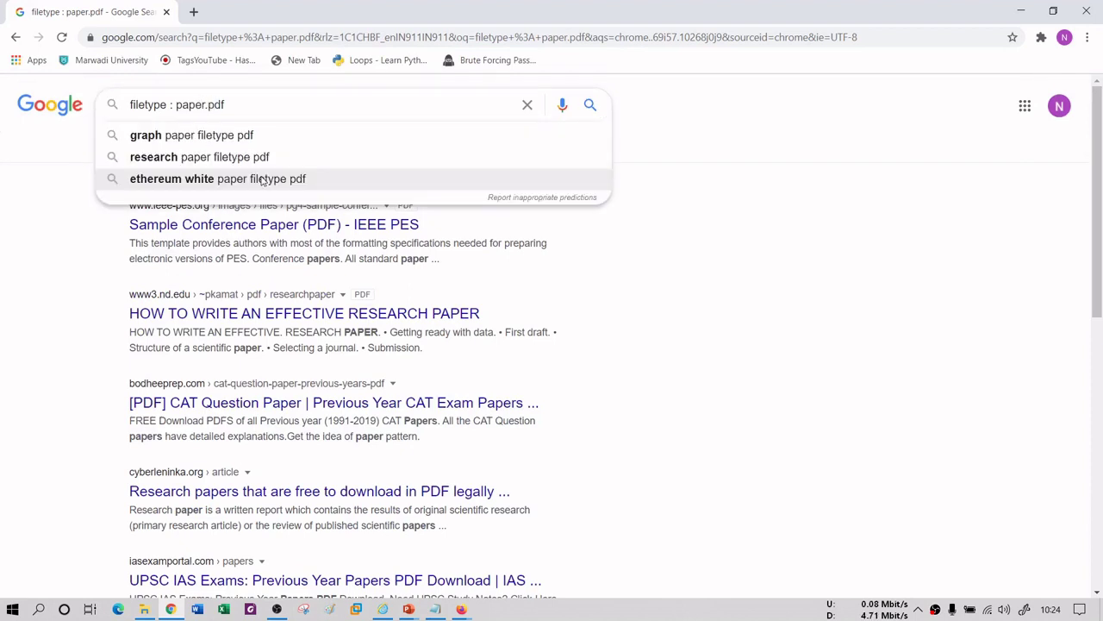
pyautogui.press('BackSpace')
pyautogui.press('BackSpace')
pyautogui.press('BackSpace')
pyautogui.press('BackSpace')
pyautogui.press('BackSpace')
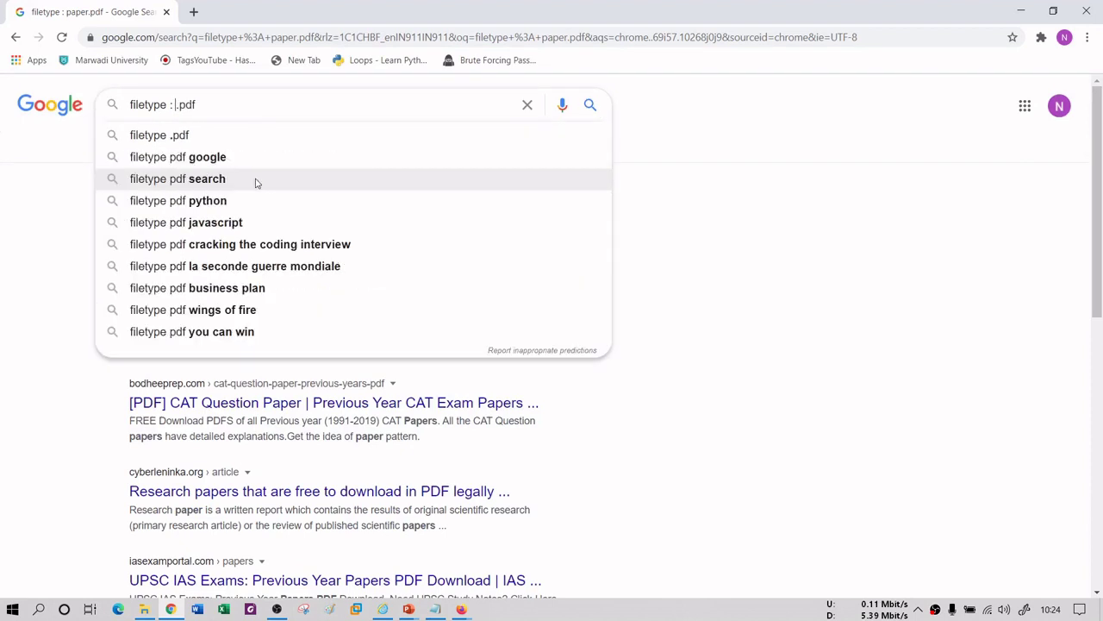
pyautogui.write('dpd')
pyautogui.press('BackSpace')
pyautogui.press('BackSpace')
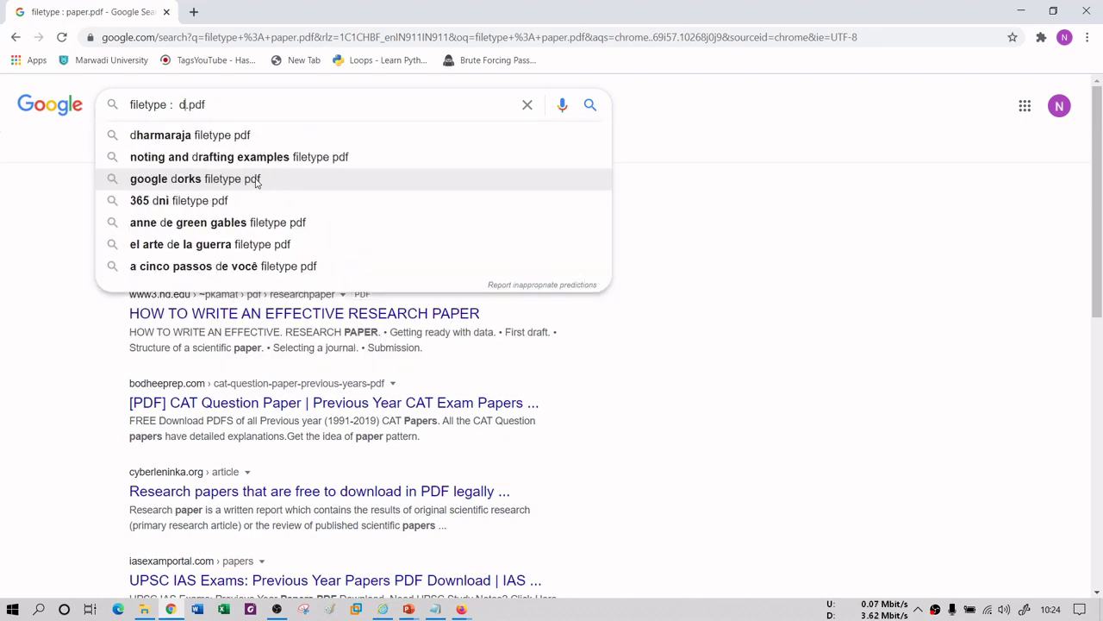
pyautogui.press('BackSpace')
pyautogui.write('springer')
pyautogui.press('Return')
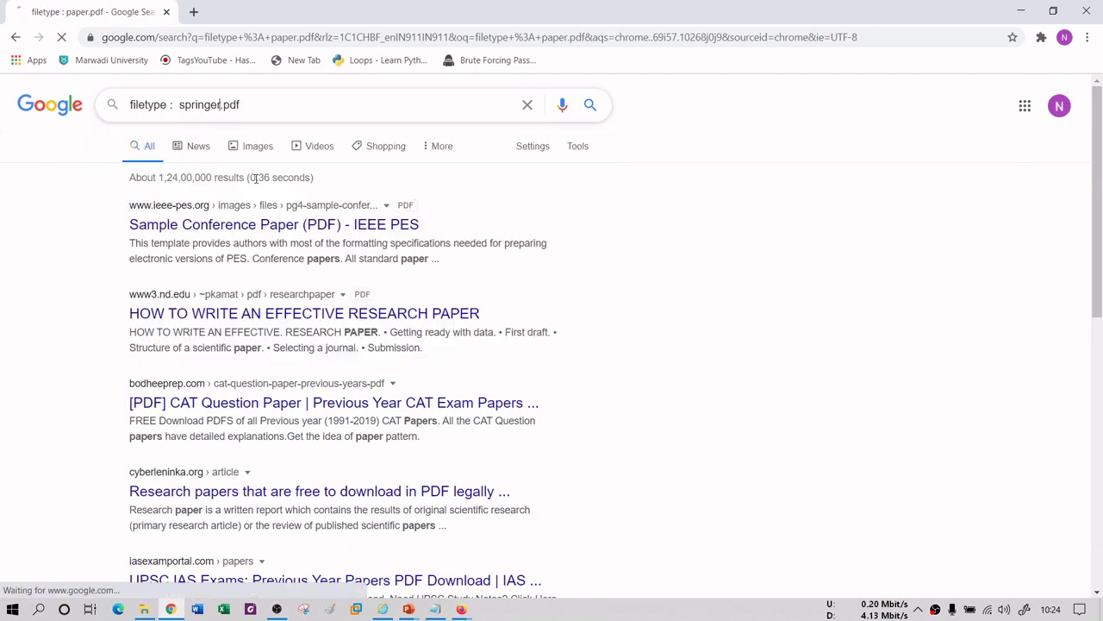
pyautogui.scroll(-6, 251, 256)
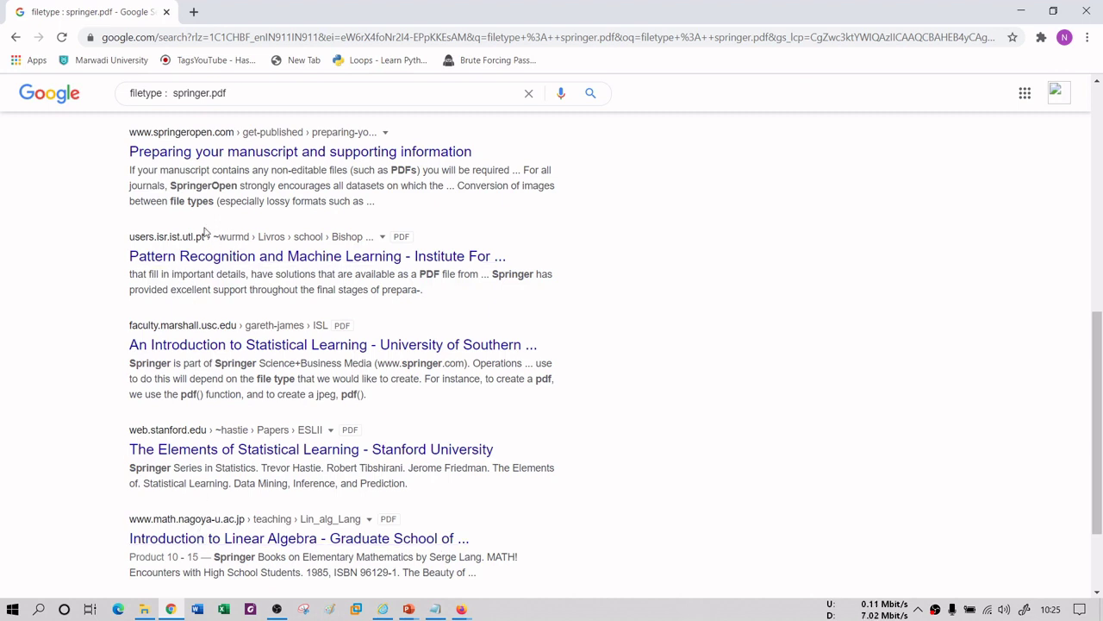
pyautogui.moveTo(174, 96); pyautogui.dragTo(295, 101)
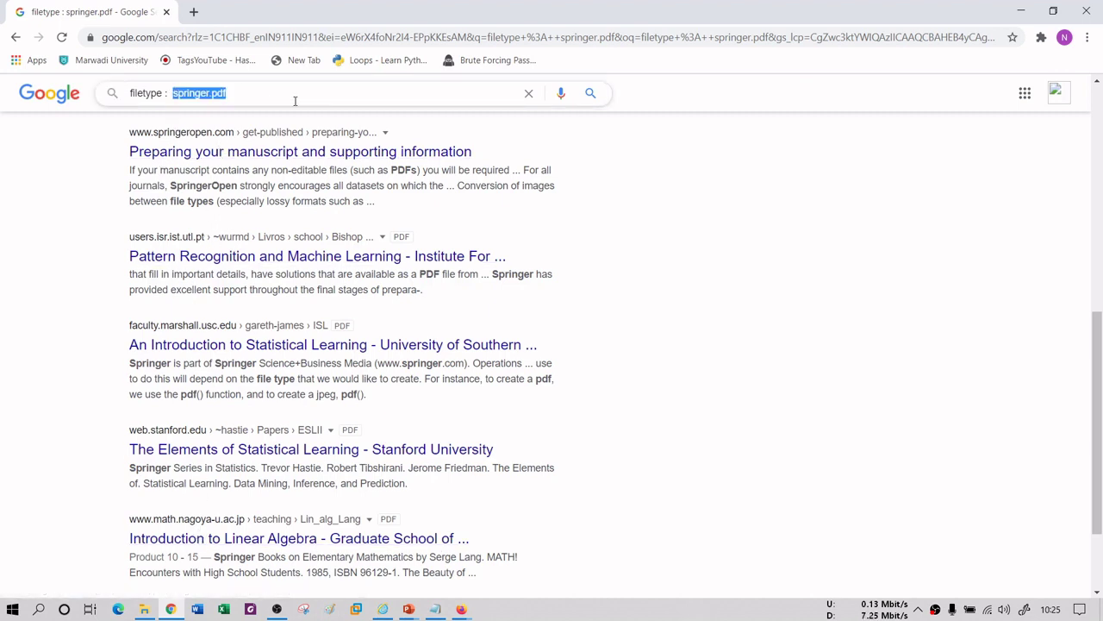
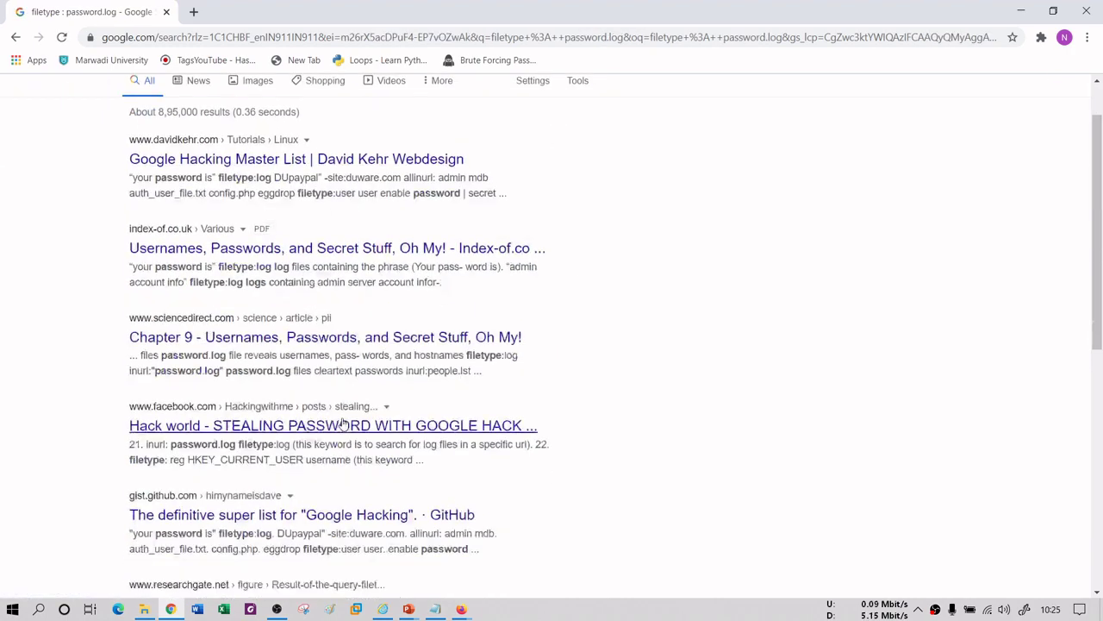
pyautogui.scroll(10, 327, 350)
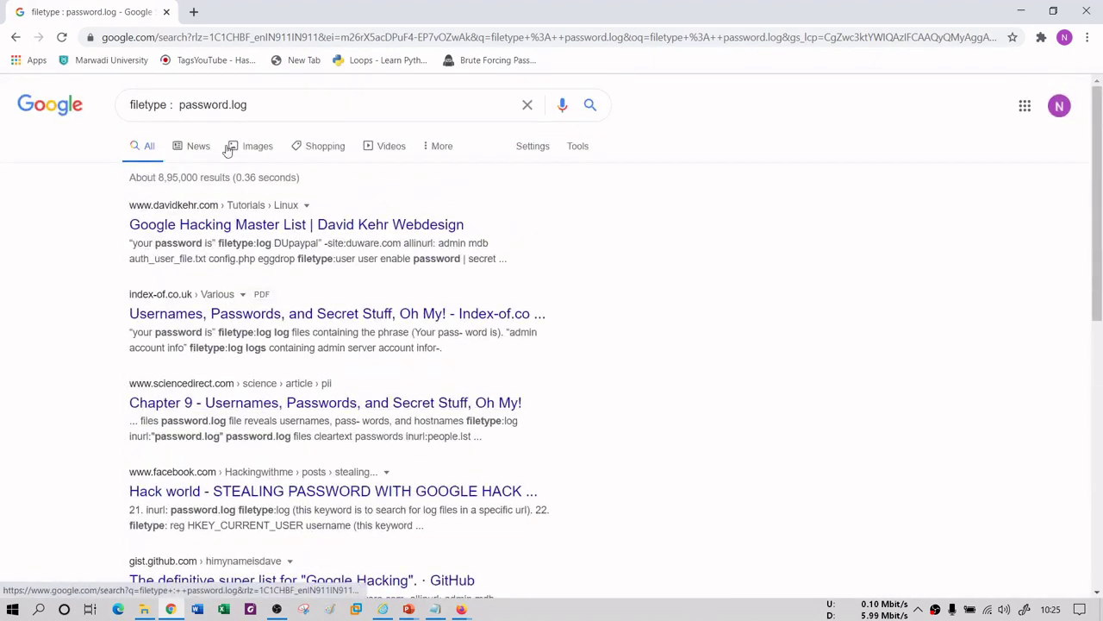
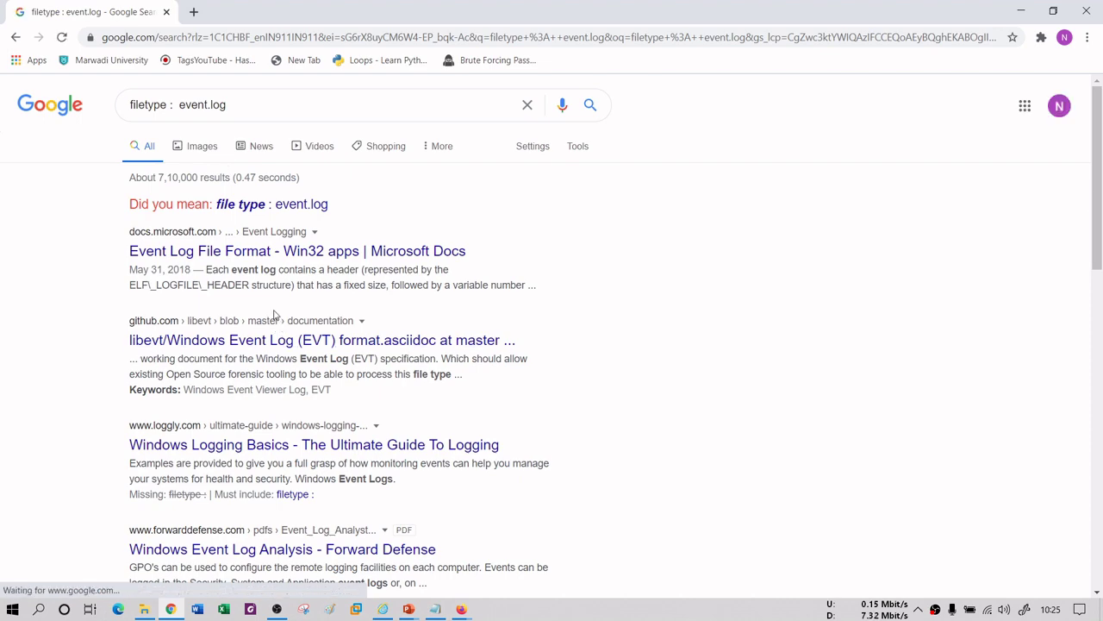
pyautogui.scroll(-2, 275, 323)
pyautogui.scroll(-4, 276, 310)
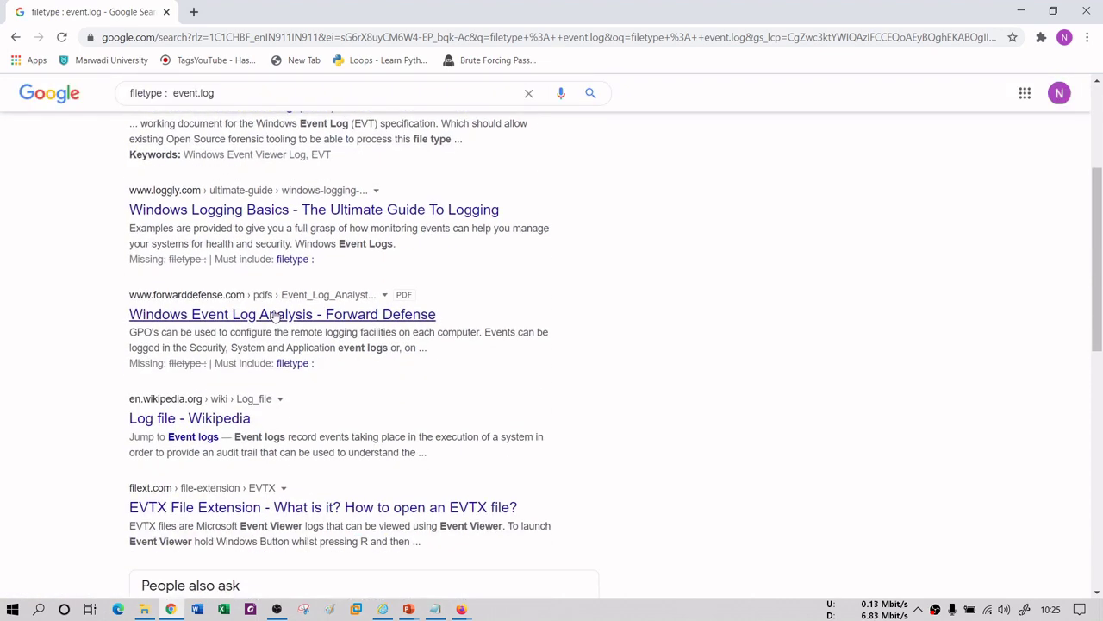
pyautogui.scroll(-4, 245, 299)
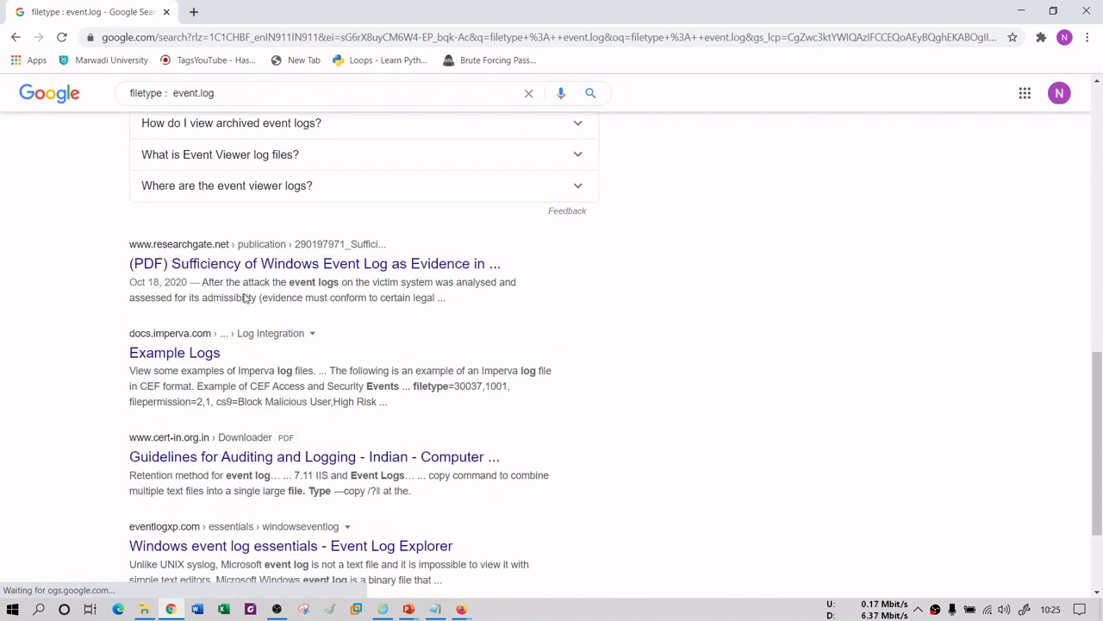
pyautogui.scroll(10, 246, 302)
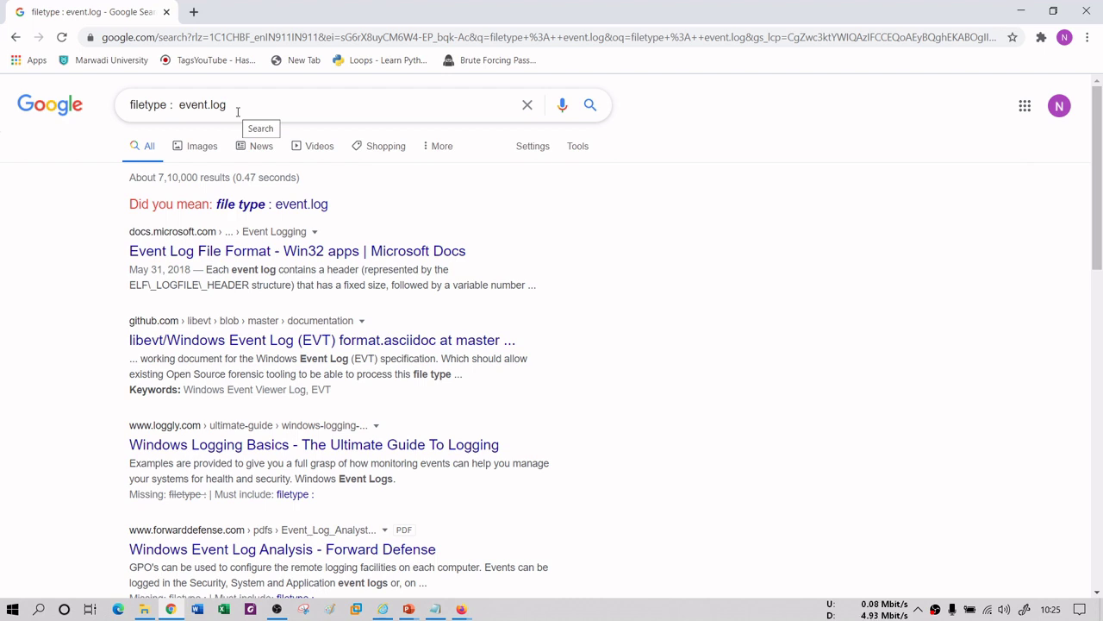
pyautogui.click(259, 38)
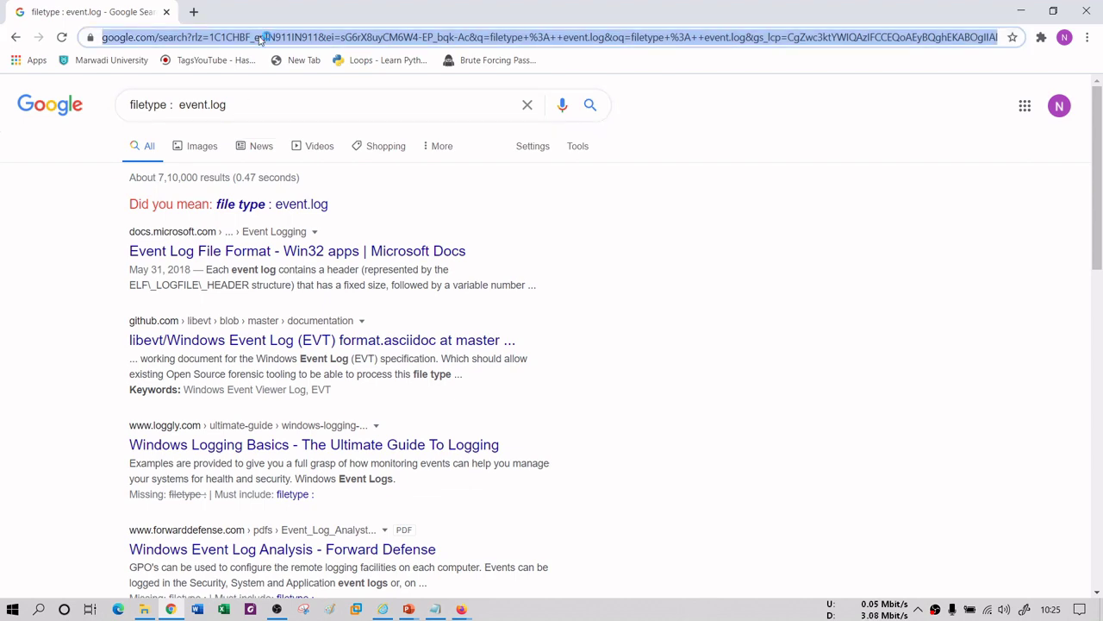
pyautogui.write('related')
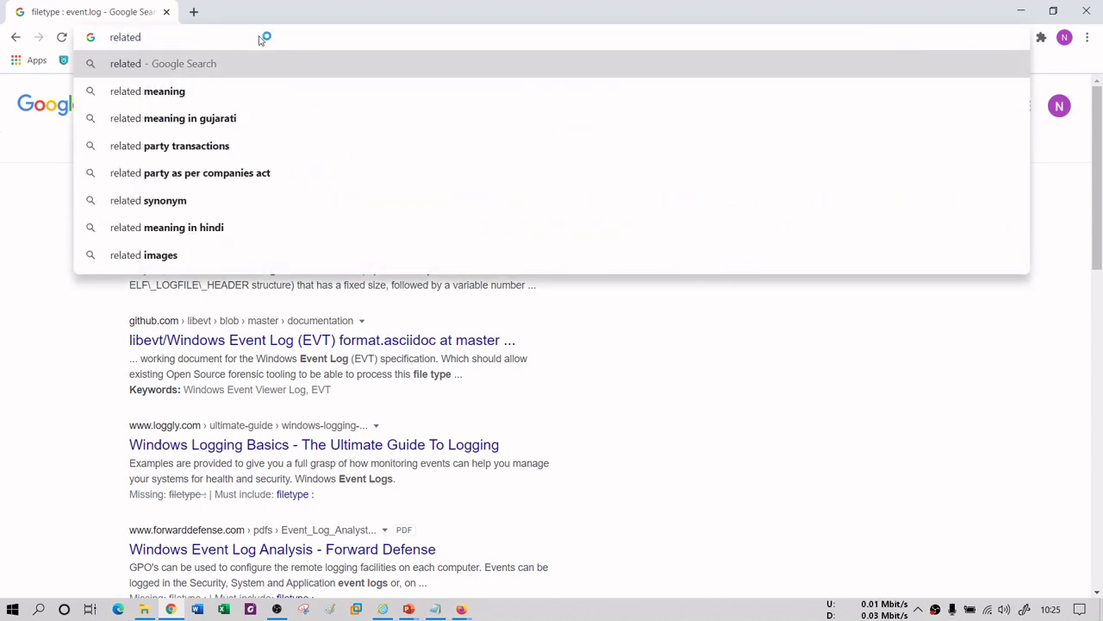
pyautogui.write(' : ')
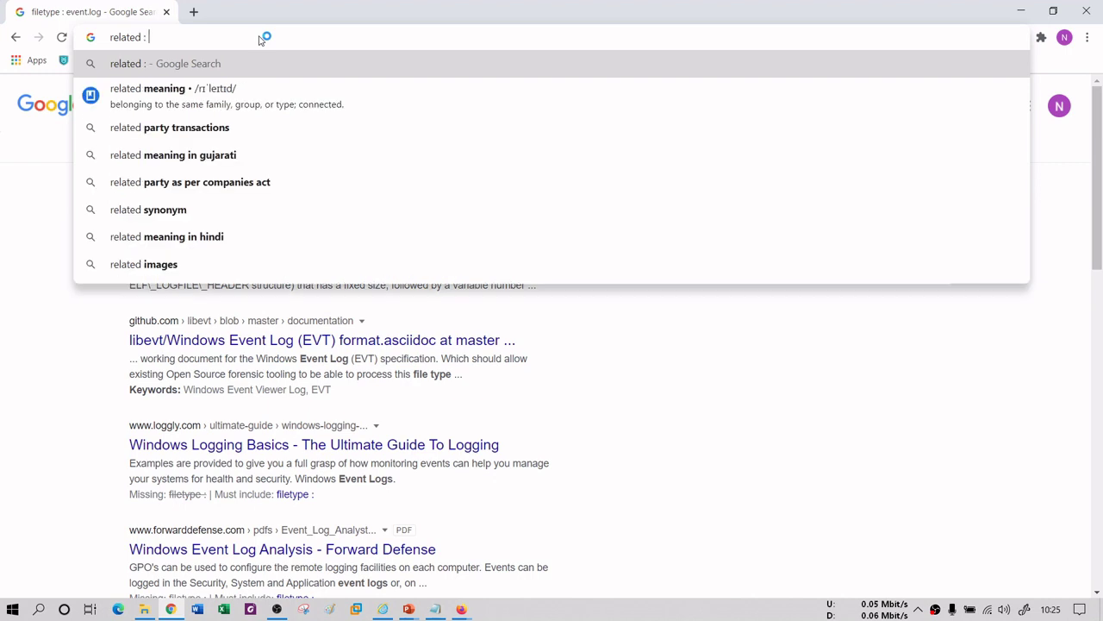
pyautogui.write('www.goo')
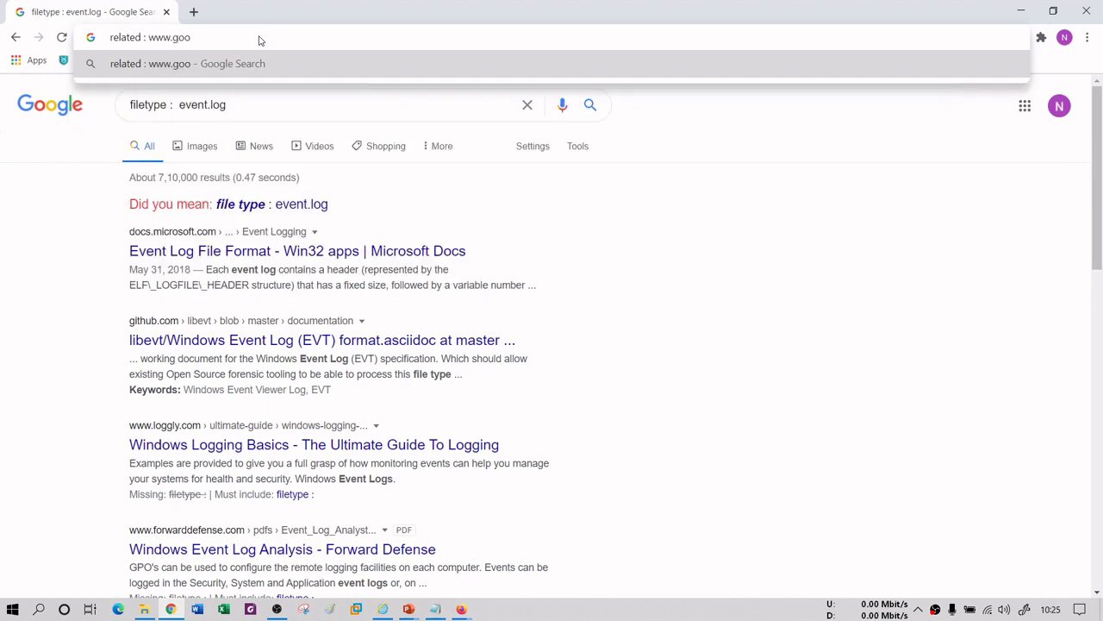
pyautogui.write('gle.com')
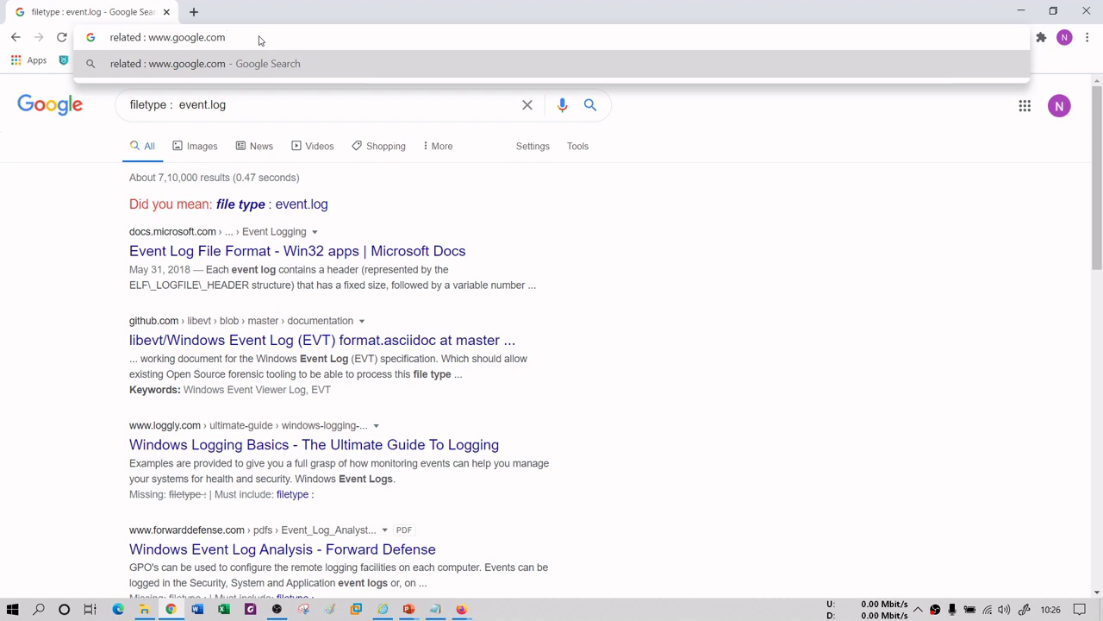
pyautogui.press('Return')
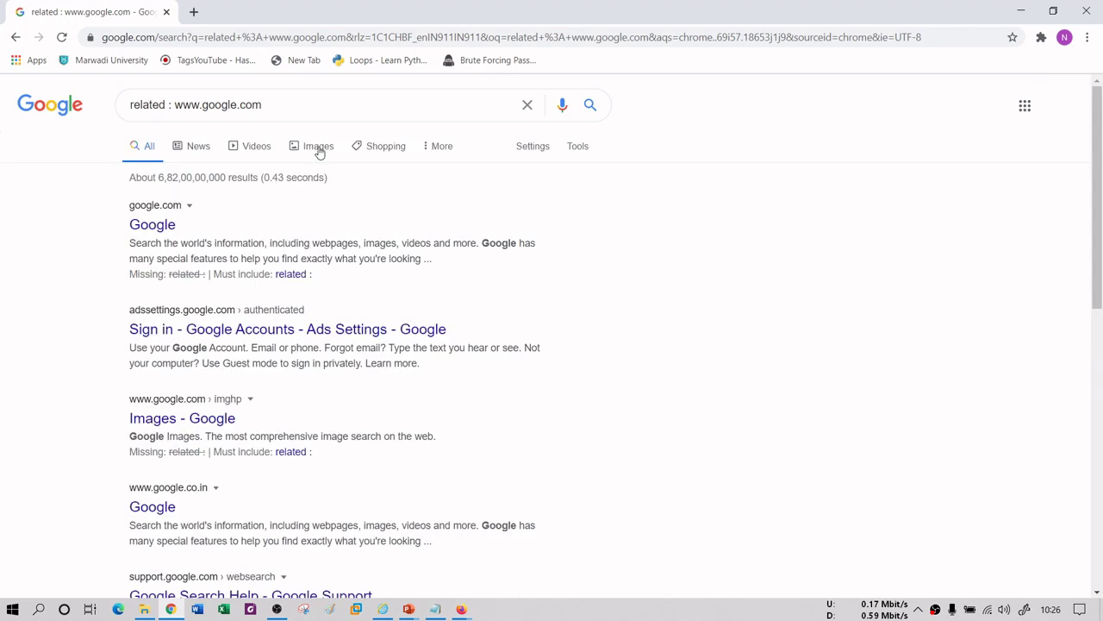
pyautogui.scroll(-3, 256, 322)
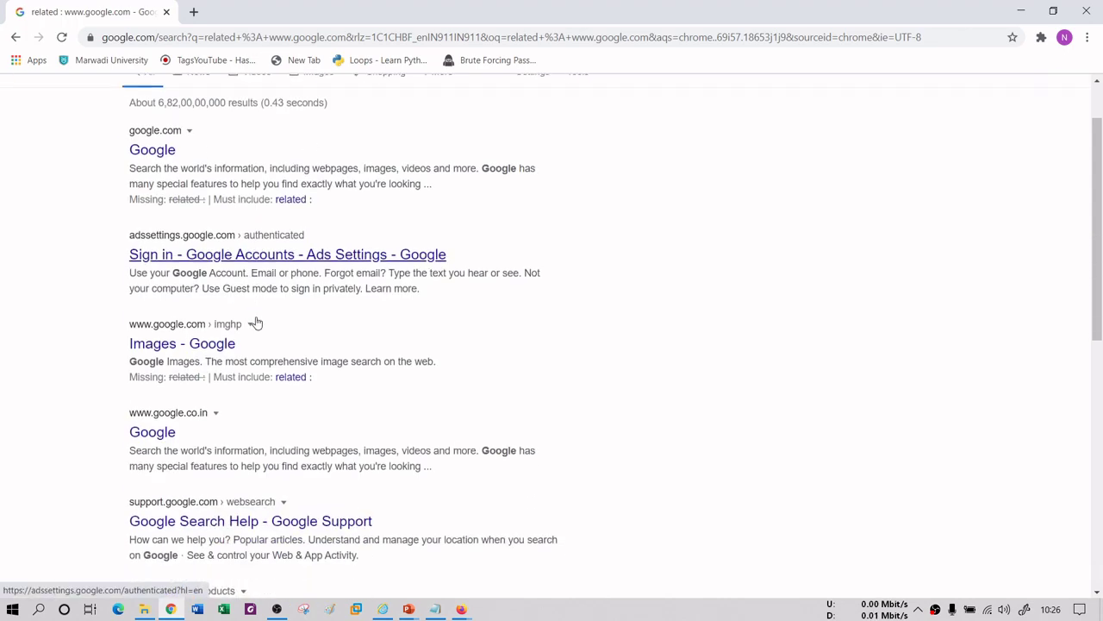
pyautogui.scroll(-6, 256, 322)
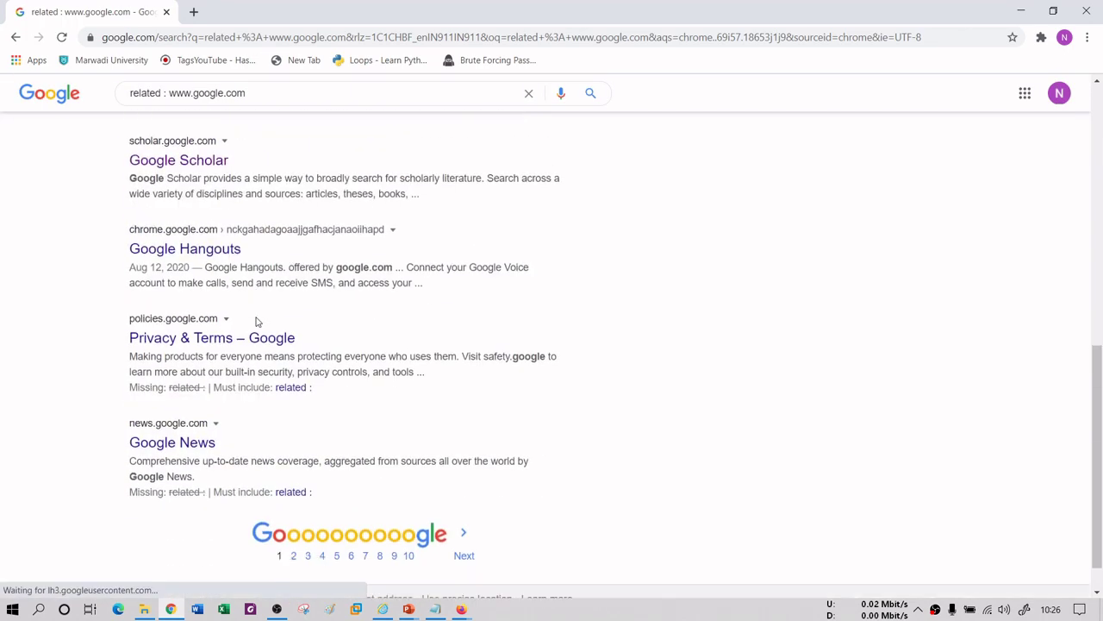
pyautogui.scroll(3, 256, 323)
pyautogui.scroll(-3, 256, 323)
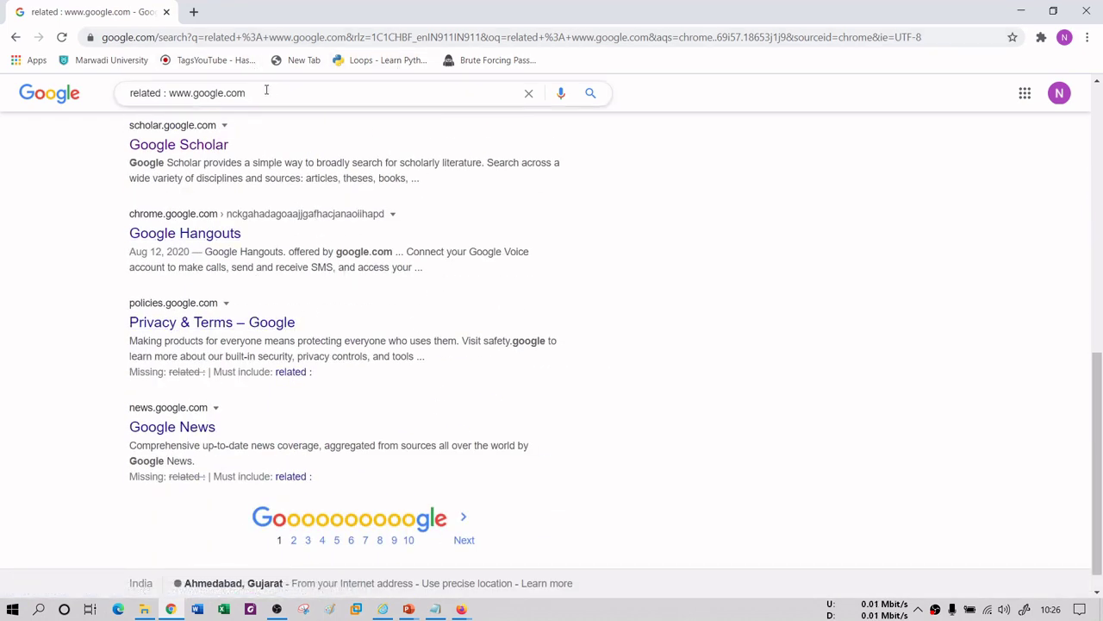
pyautogui.moveTo(272, 90); pyautogui.dragTo(195, 92)
pyautogui.press('BackSpace')
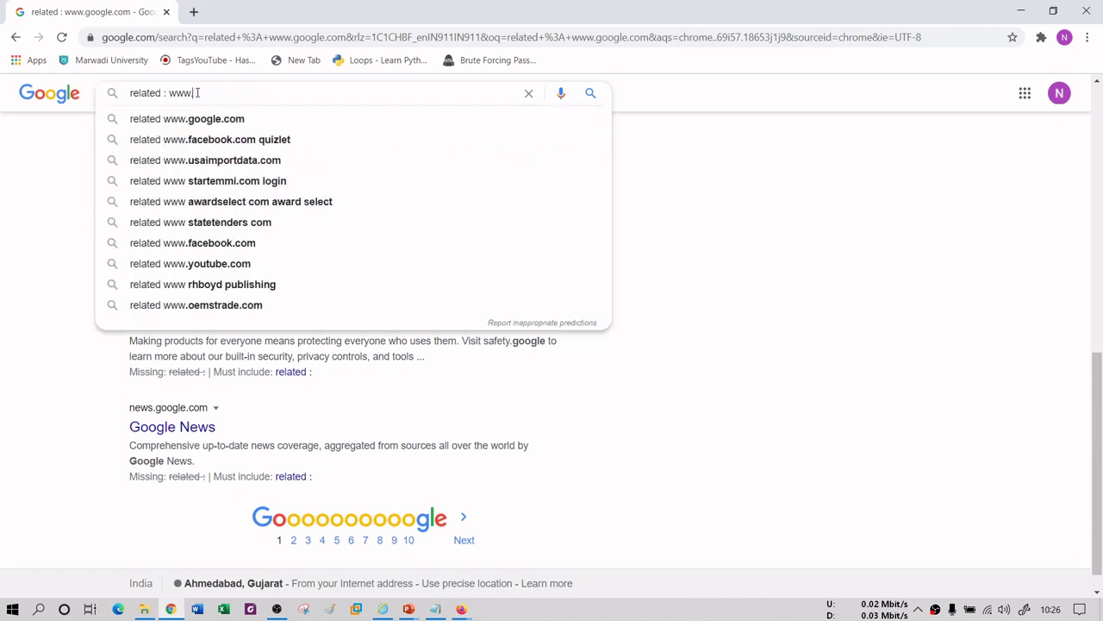
pyautogui.write('facebook.com')
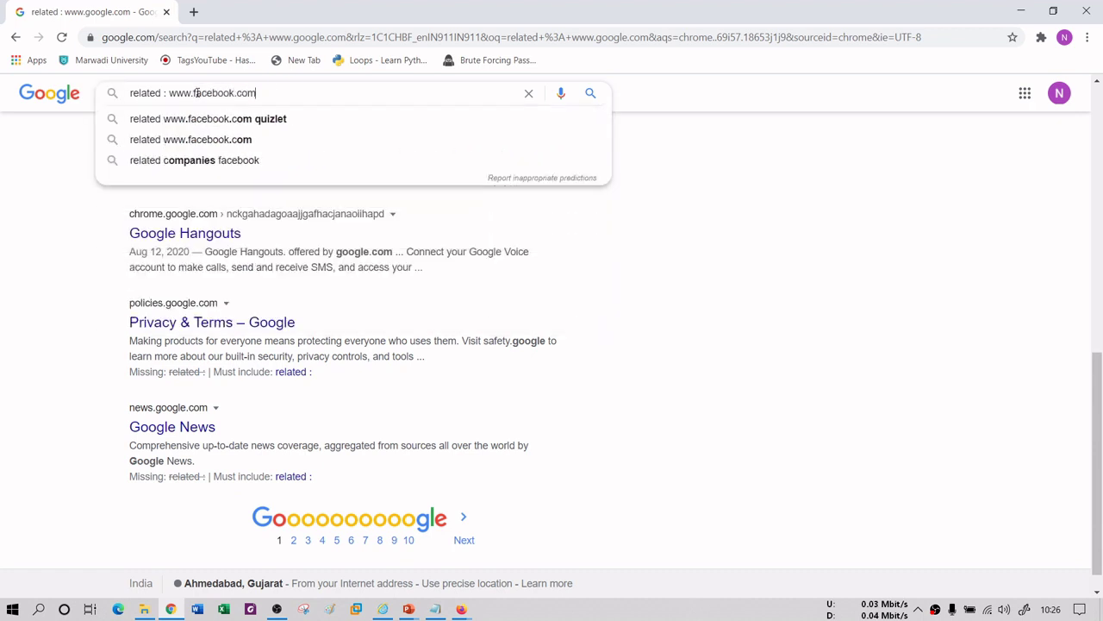
pyautogui.press('Return')
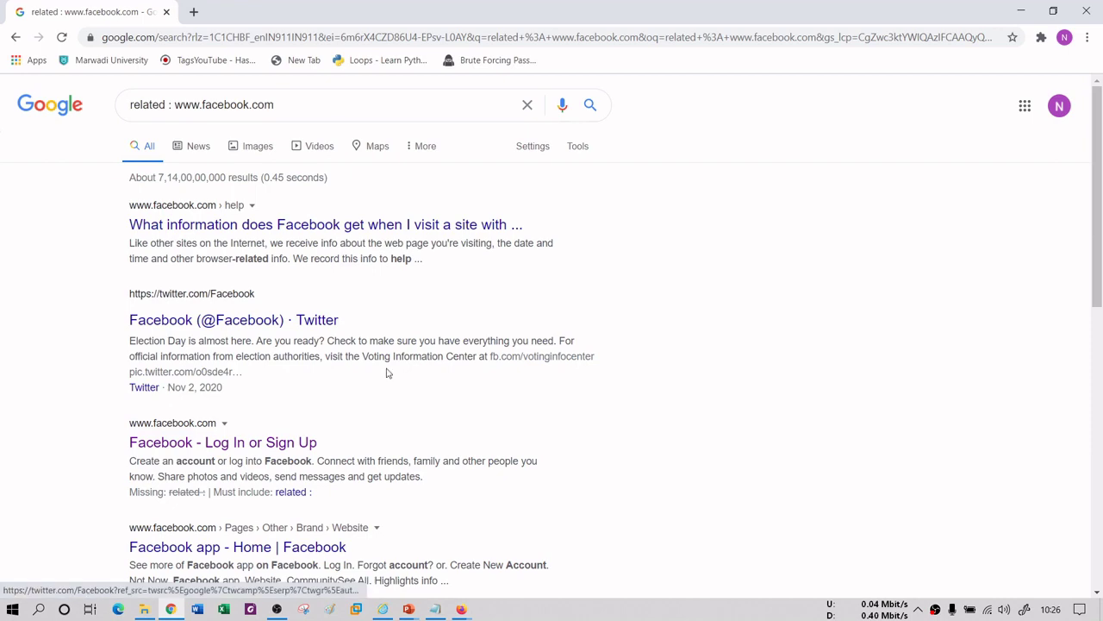
# - Scroll through the Facebook help, Twitter and login results, then select the whole query
pyautogui.scroll(-1, 387, 373)
pyautogui.scroll(1, 387, 373)
pyautogui.scroll(-2, 388, 373)
pyautogui.scroll(1, 387, 370)
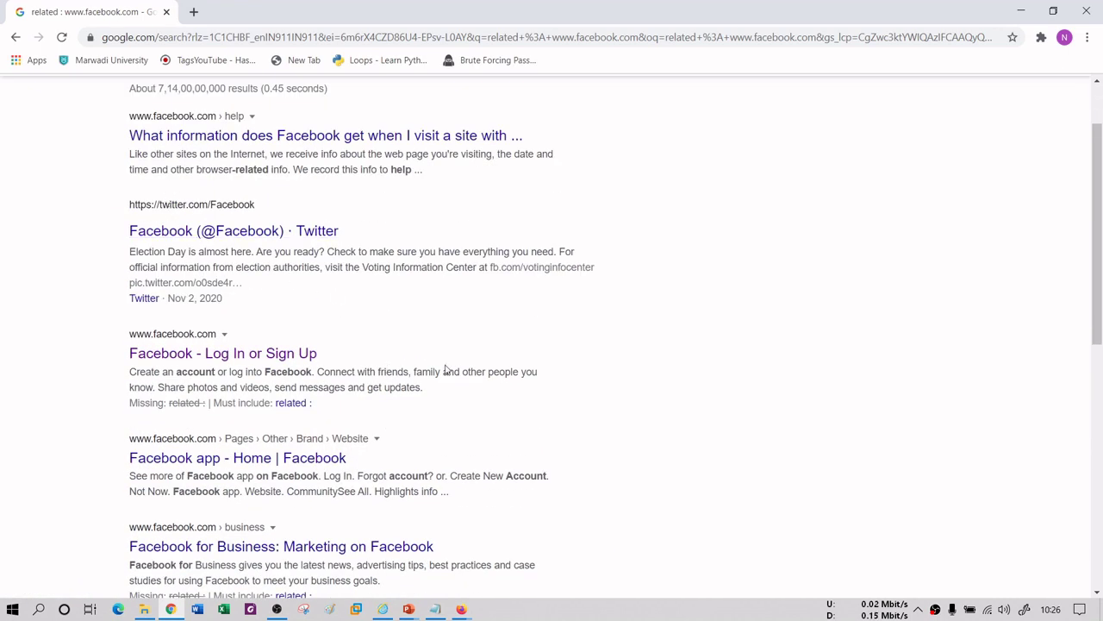
pyautogui.scroll(-4, 520, 422)
pyautogui.scroll(-2, 520, 422)
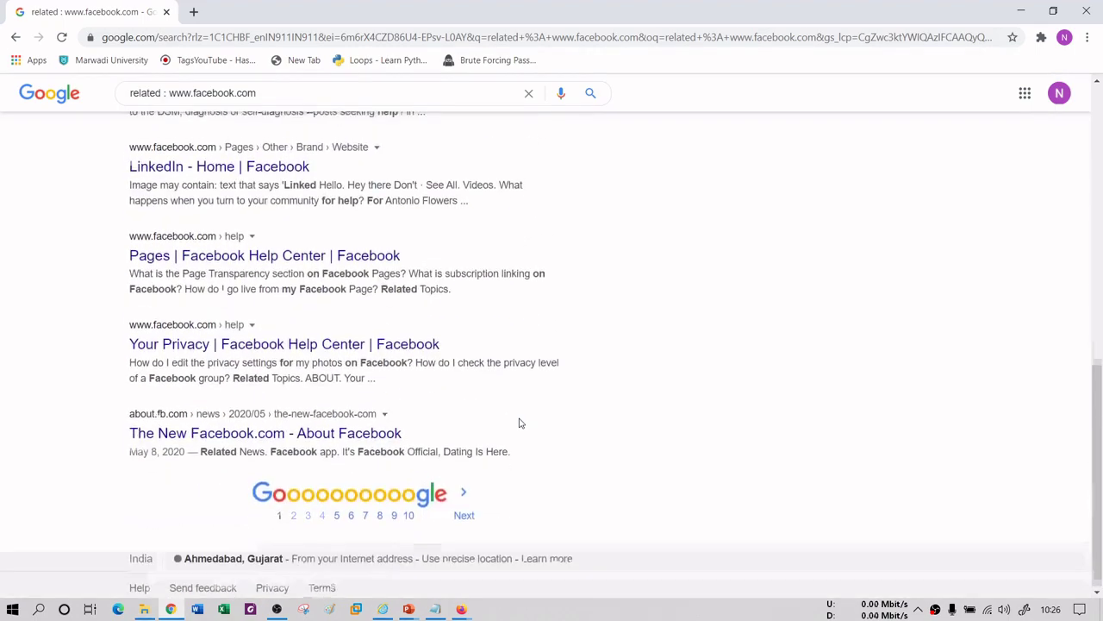
pyautogui.scroll(5, 518, 421)
pyautogui.scroll(-5, 520, 420)
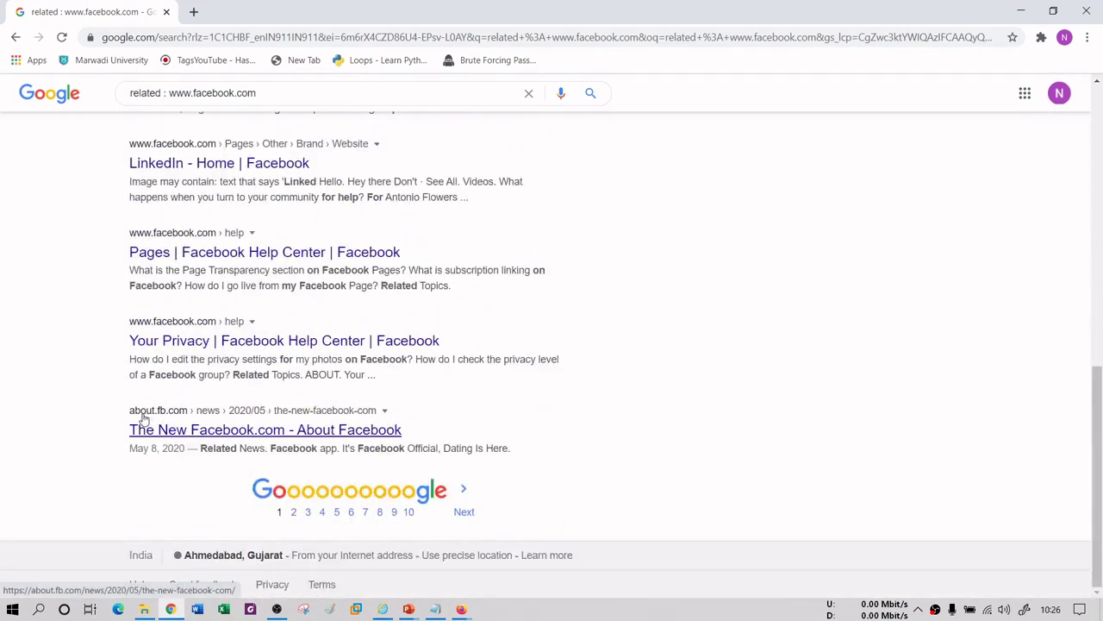
pyautogui.scroll(8, 561, 250)
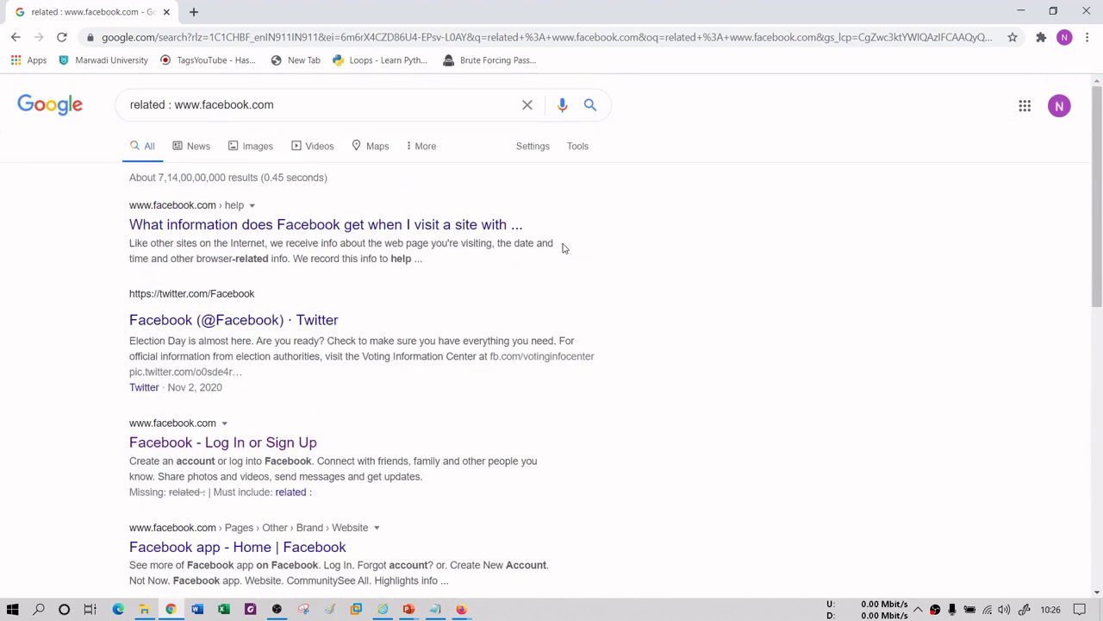
pyautogui.moveTo(289, 105); pyautogui.dragTo(102, 122)
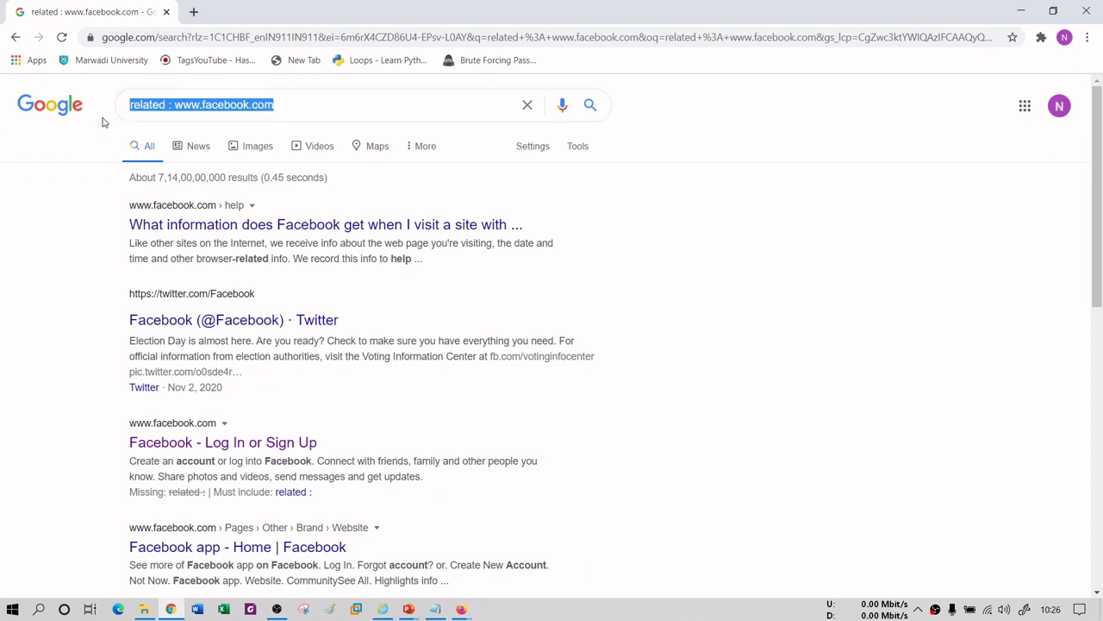
# - Search 'cricket before : 1993' and scroll through its results, led by International cricket in 1993–94
pyautogui.click(250, 37)
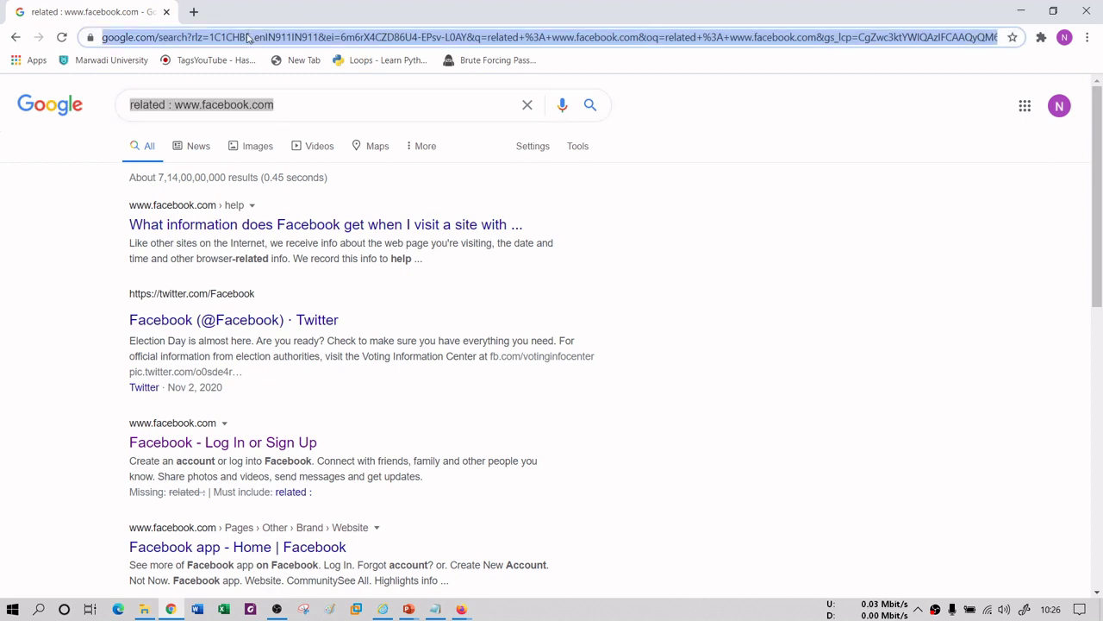
pyautogui.write('cricket')
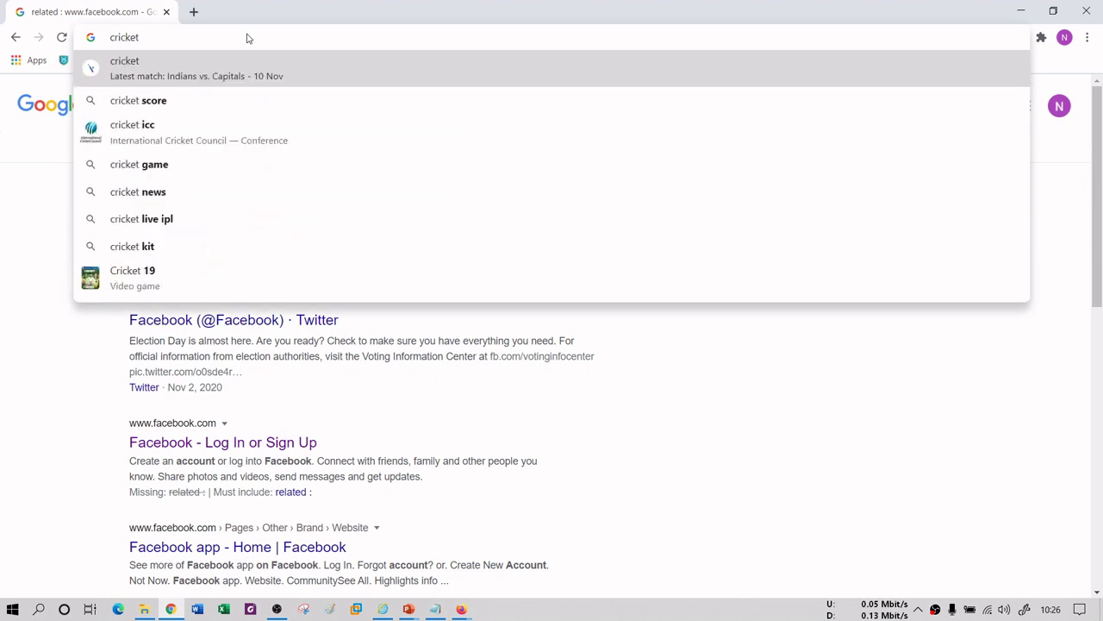
pyautogui.write(' before ')
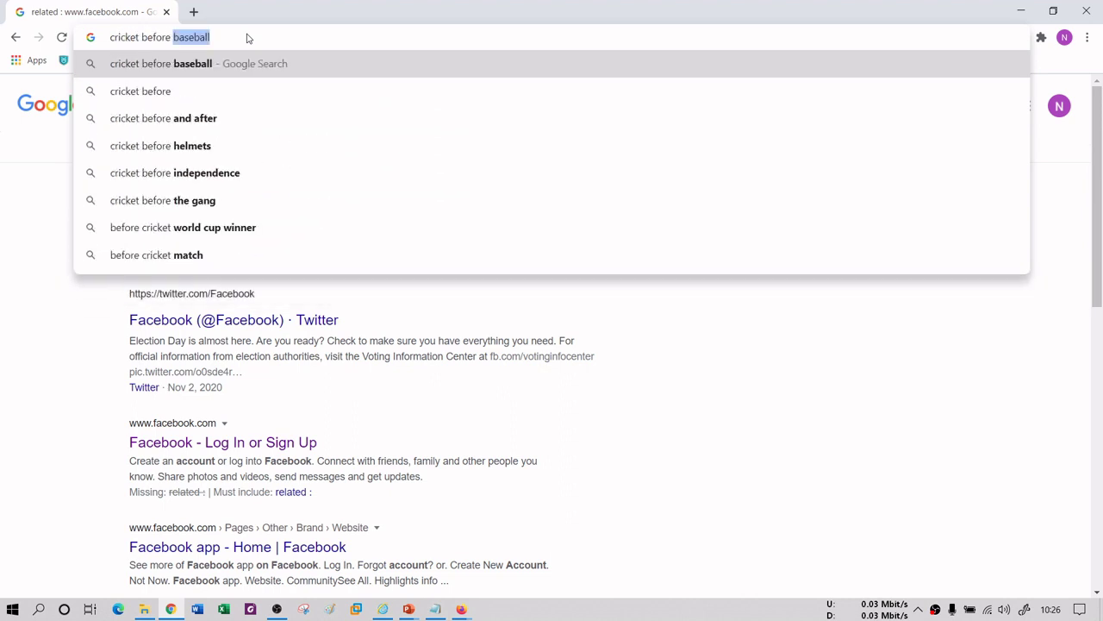
pyautogui.write(': 1993')
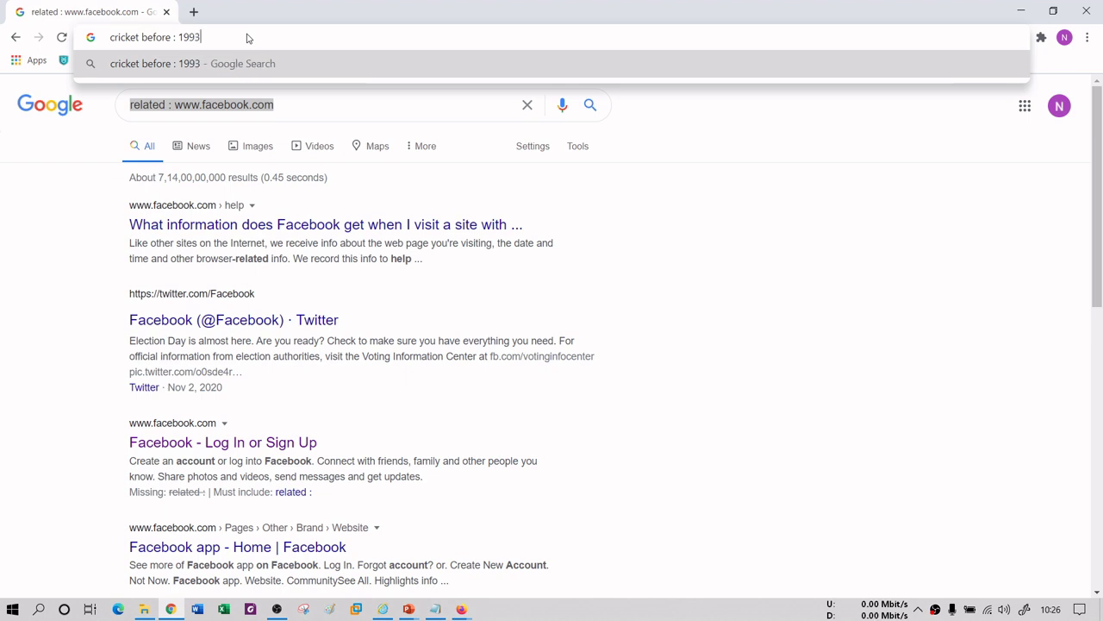
pyautogui.press('Return')
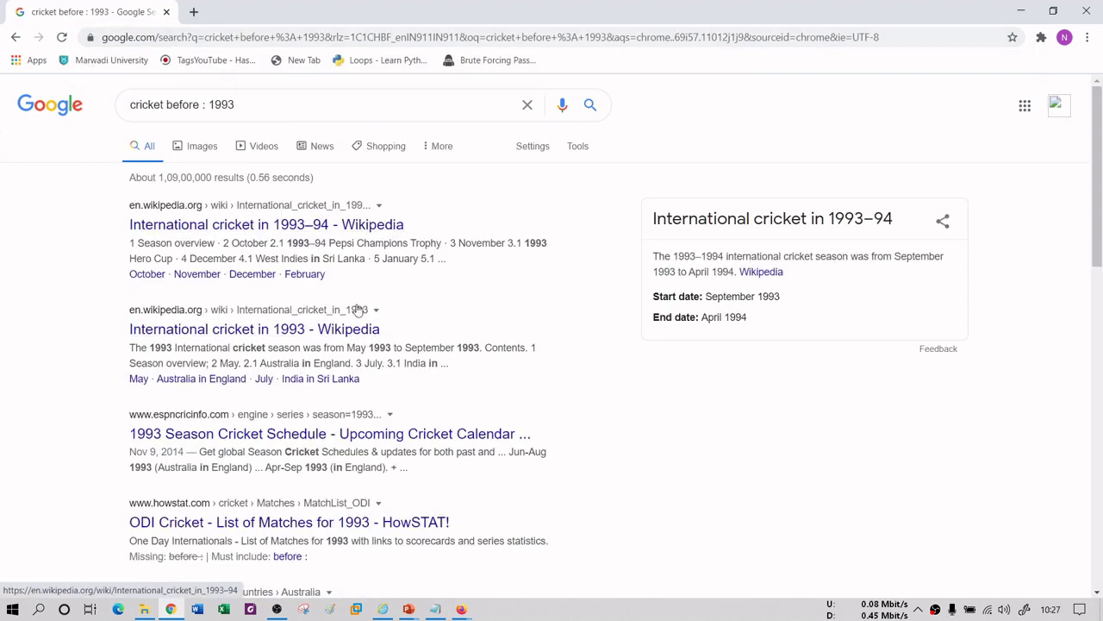
pyautogui.scroll(-3, 405, 337)
pyautogui.scroll(-1, 412, 338)
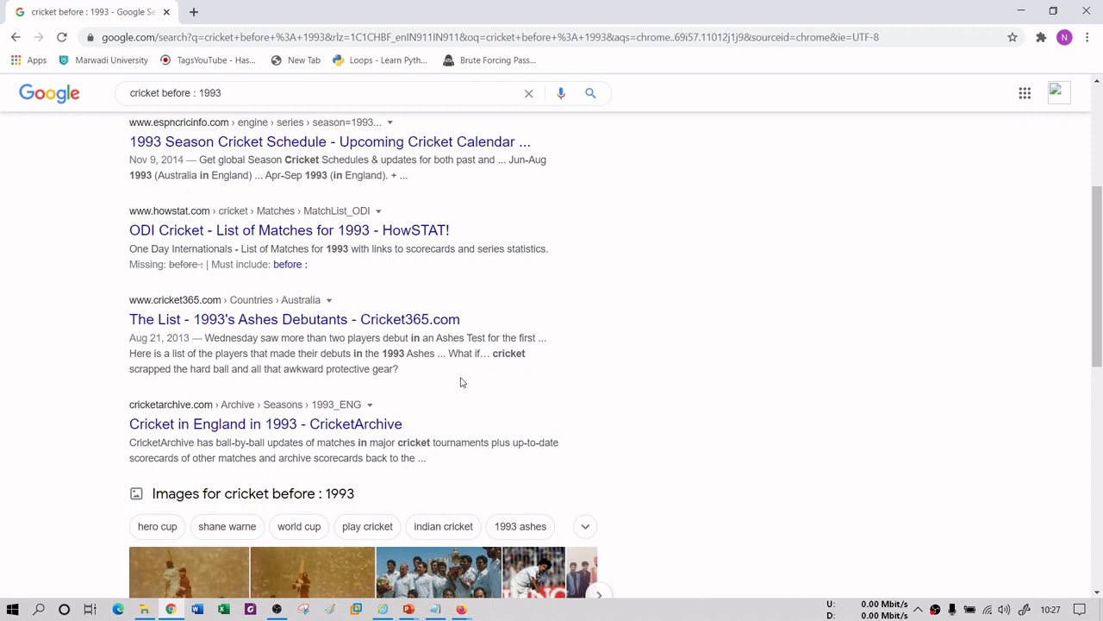
pyautogui.scroll(-7, 491, 373)
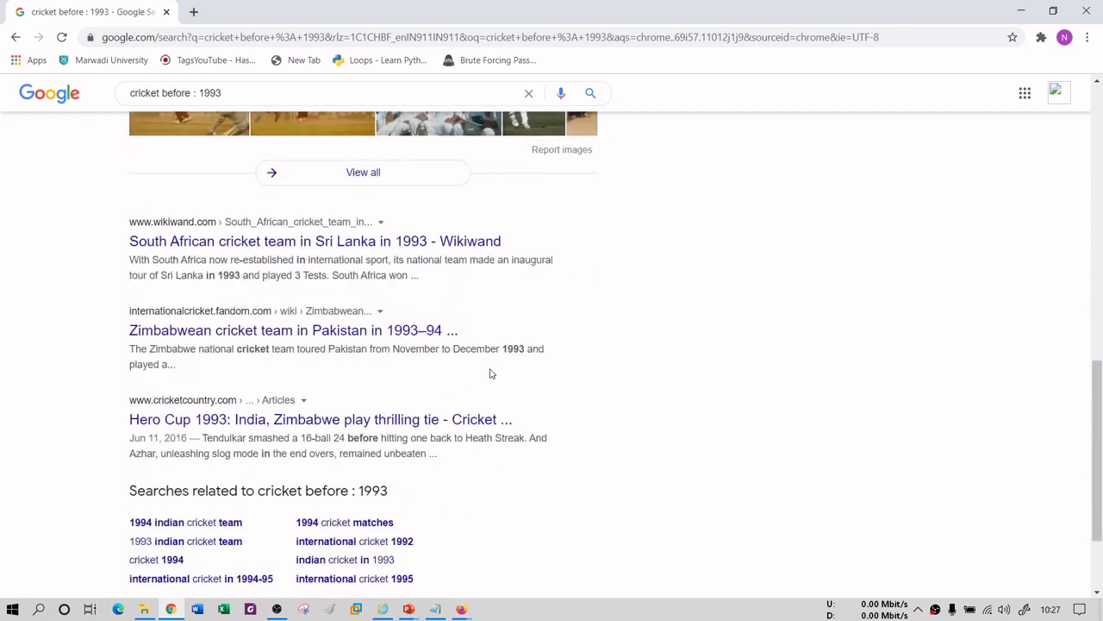
pyautogui.scroll(10, 491, 373)
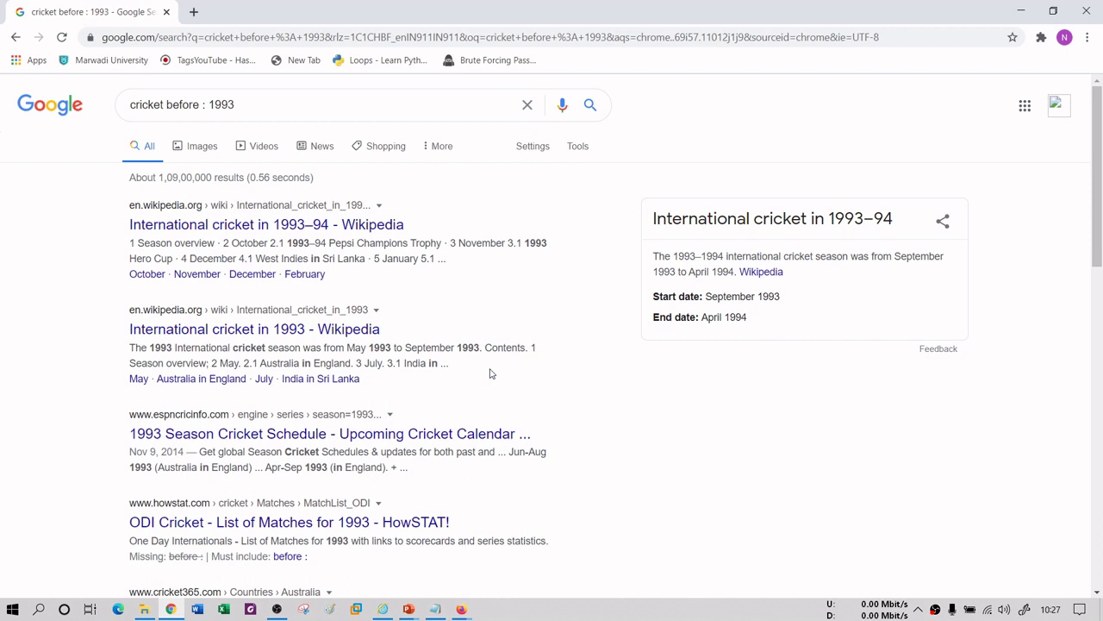
# - In a new tab, search 'google dork cheatsheets 2020' and open the GBHackers Google Dorks List 2020 result
pyautogui.hotkey('ctrl', 't')
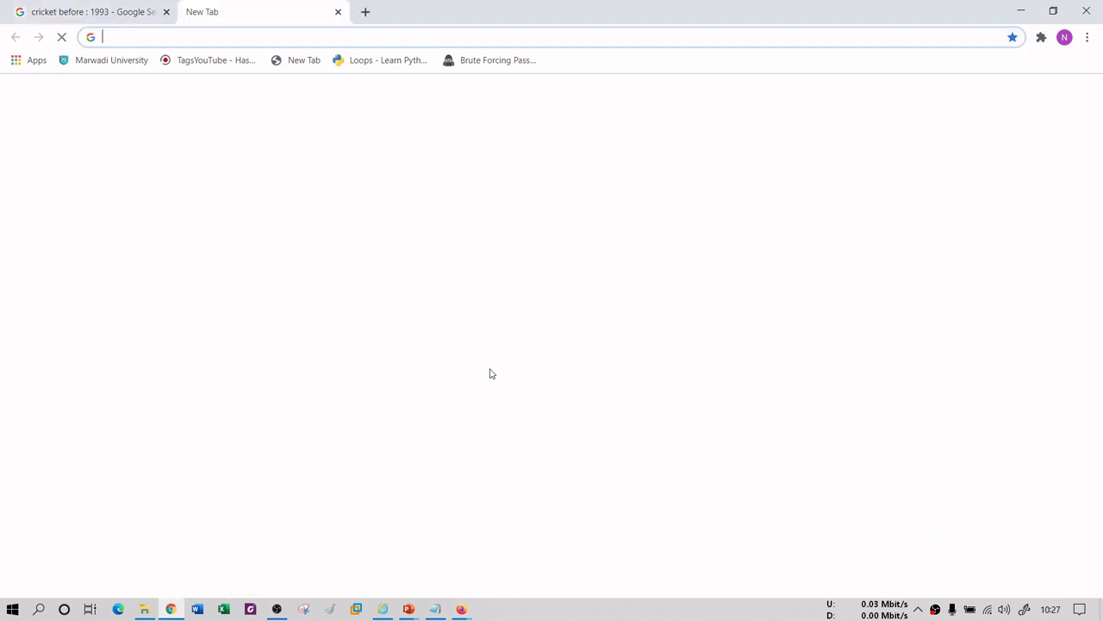
pyautogui.write('google d')
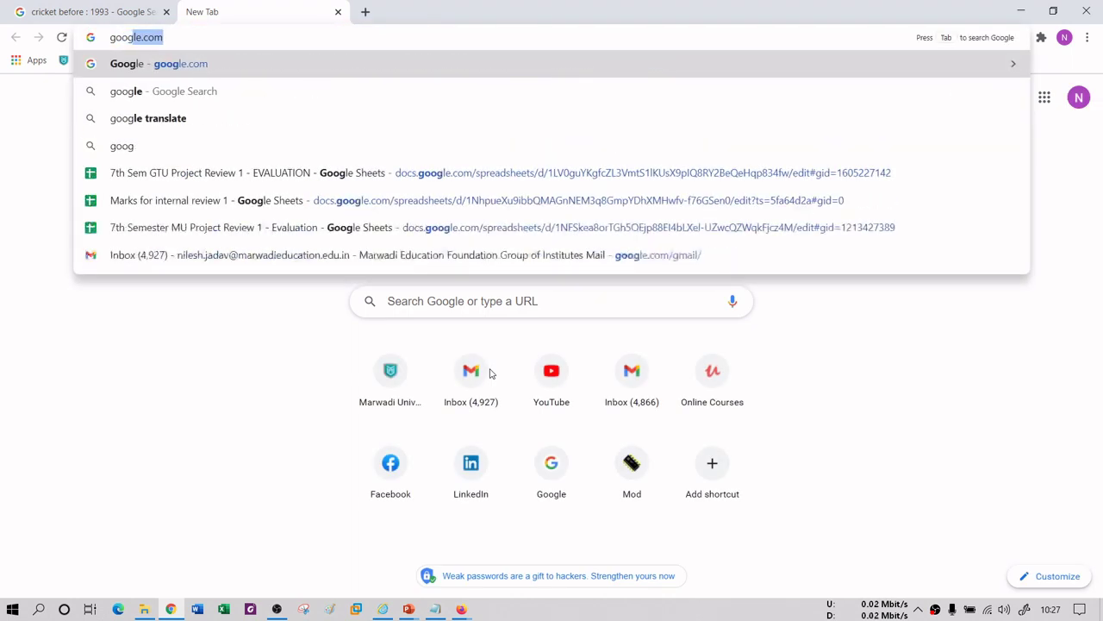
pyautogui.write('ork ')
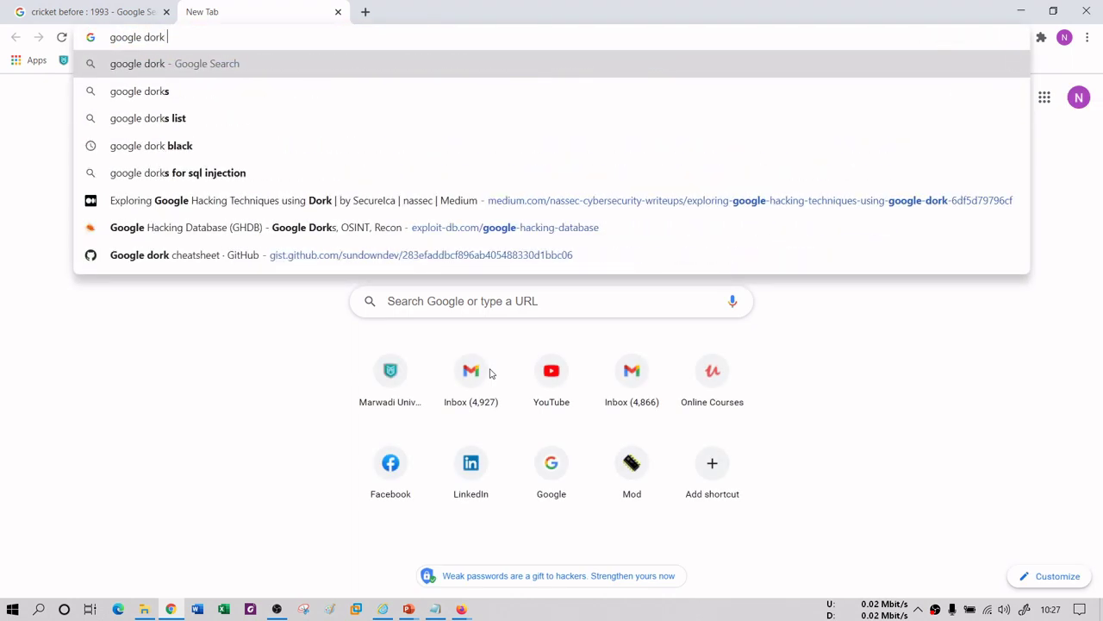
pyautogui.write('cheatsh')
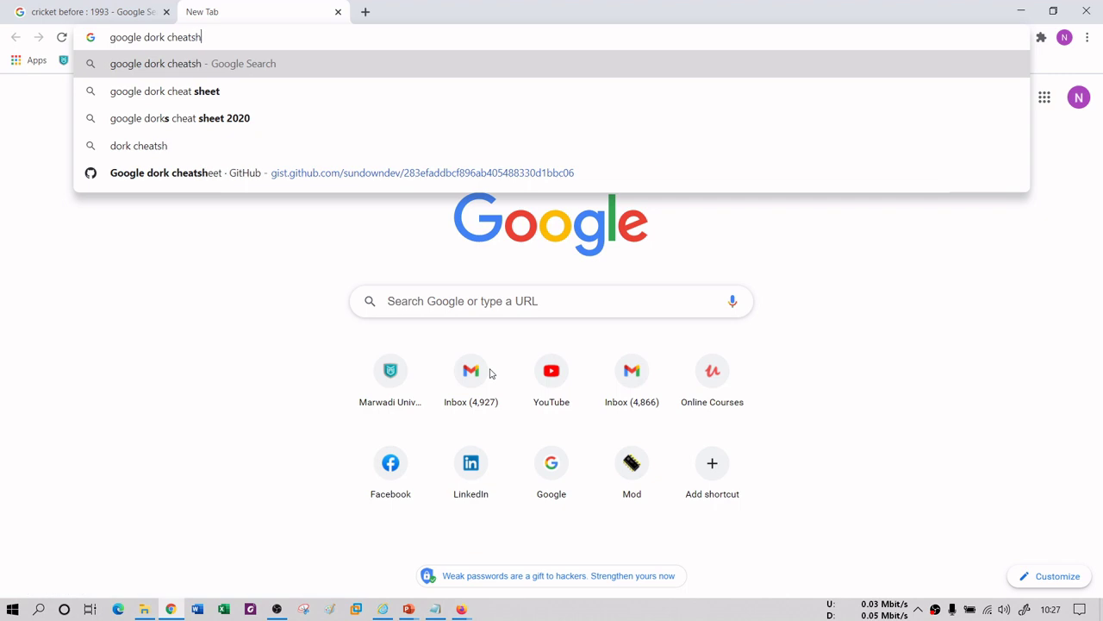
pyautogui.write('eets 2020')
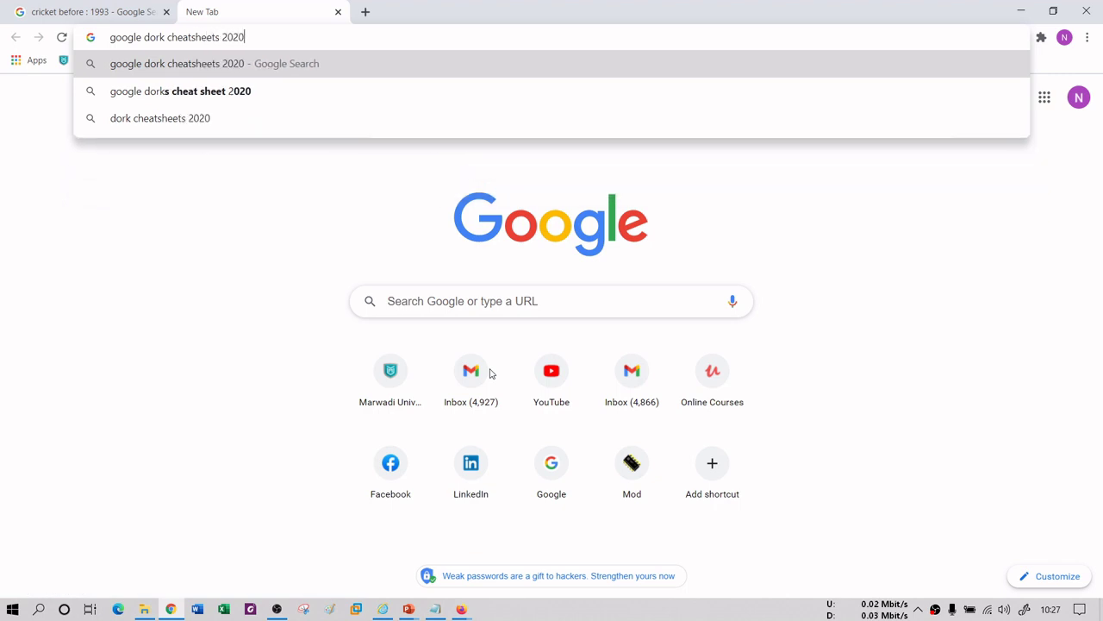
pyautogui.press('Return')
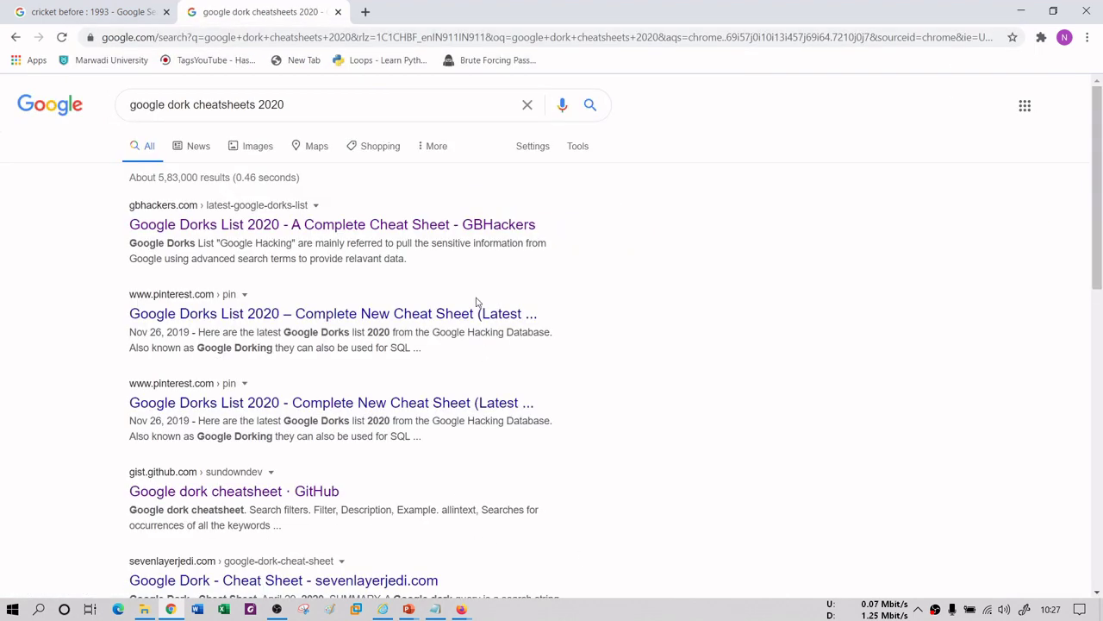
pyautogui.rightClick(444, 225)
pyautogui.click(458, 248)
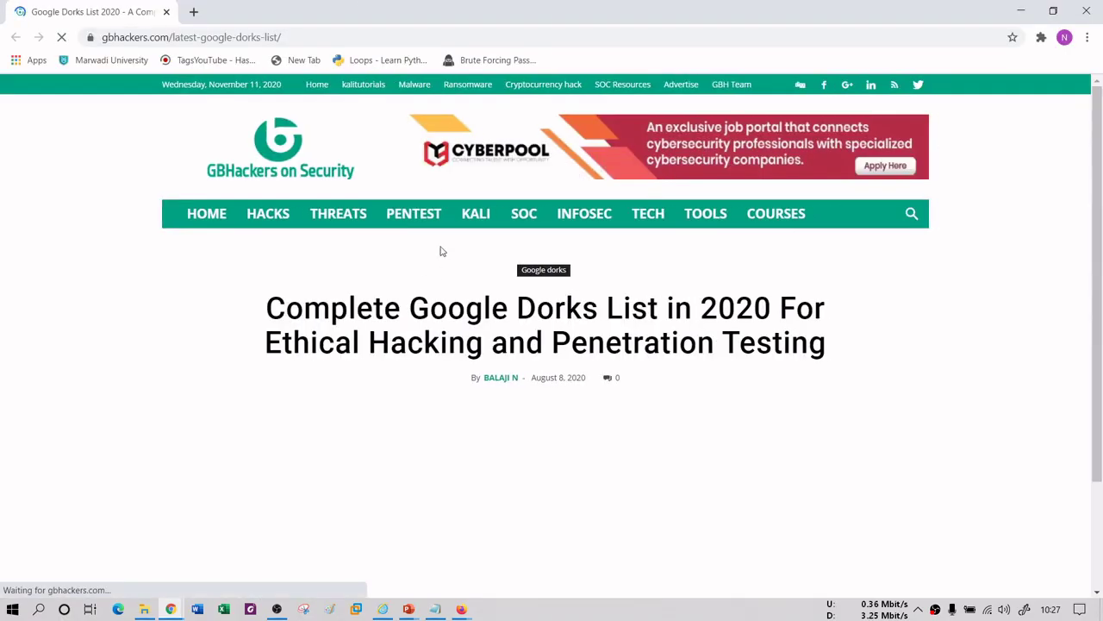
# - Scroll the GBHackers dork list code block down to the ext: file-extension queries
pyautogui.scroll(-4, 705, 362)
pyautogui.scroll(-15, 704, 367)
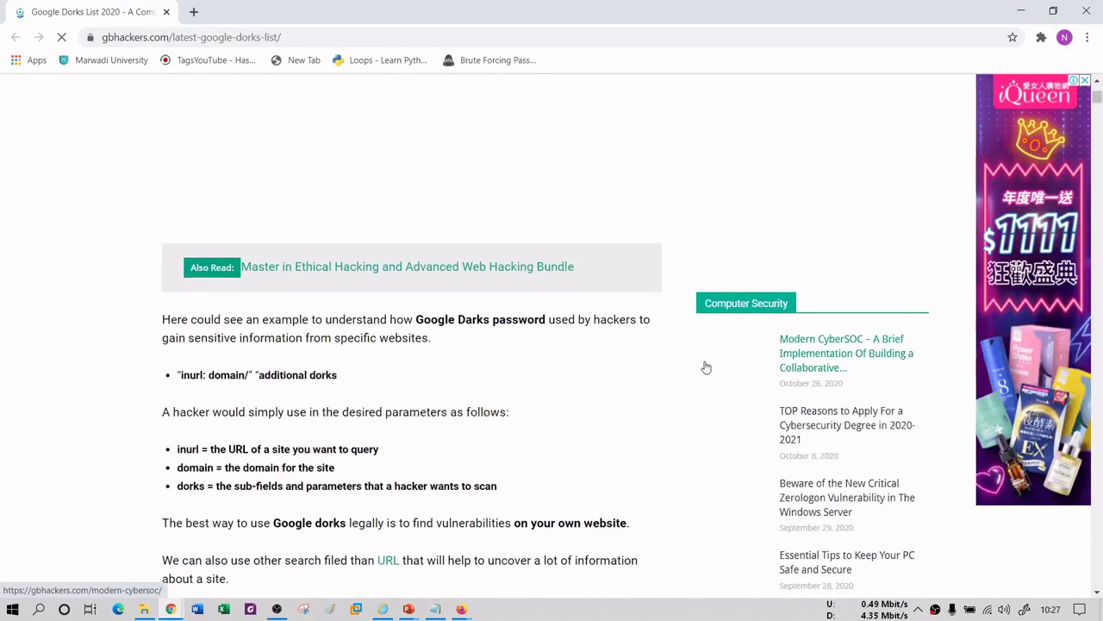
pyautogui.scroll(-5, 704, 366)
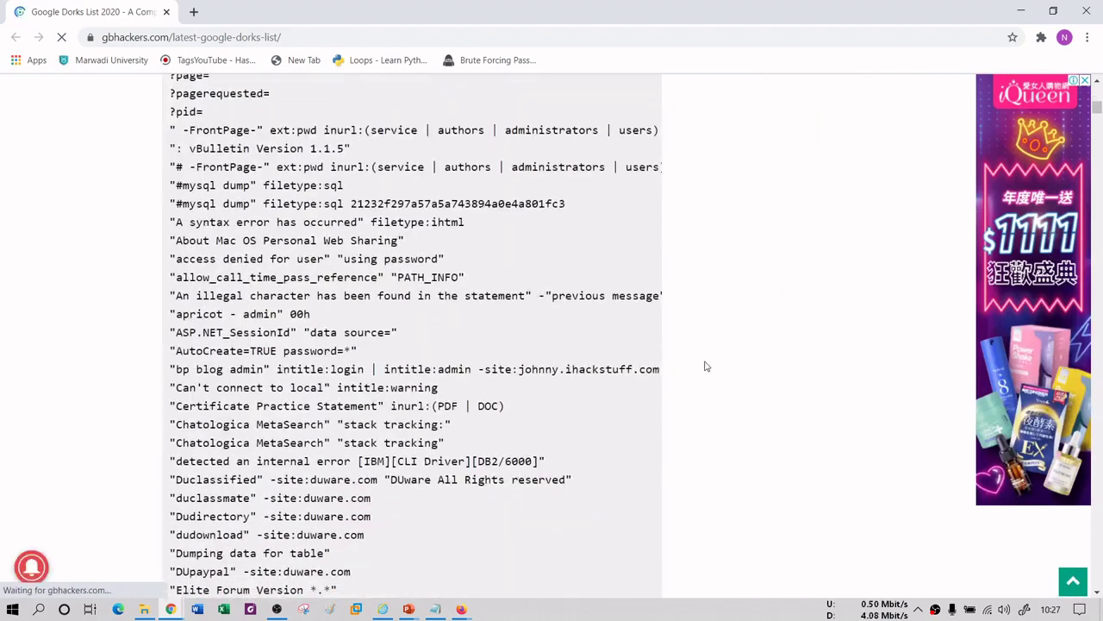
pyautogui.scroll(3, 704, 367)
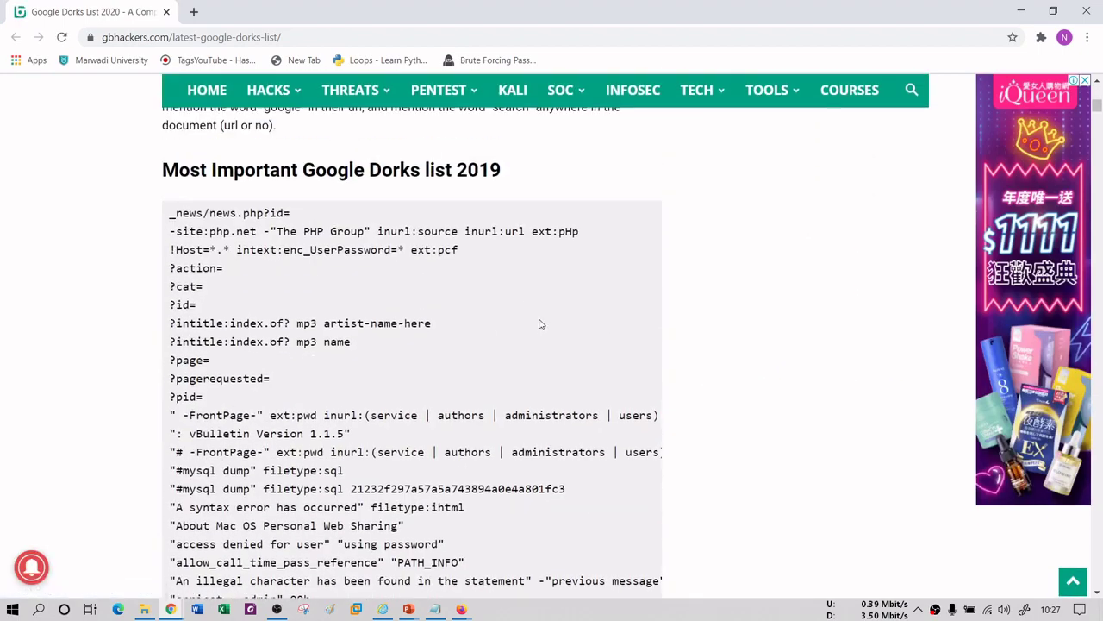
pyautogui.scroll(-12, 584, 382)
pyautogui.scroll(-20, 579, 383)
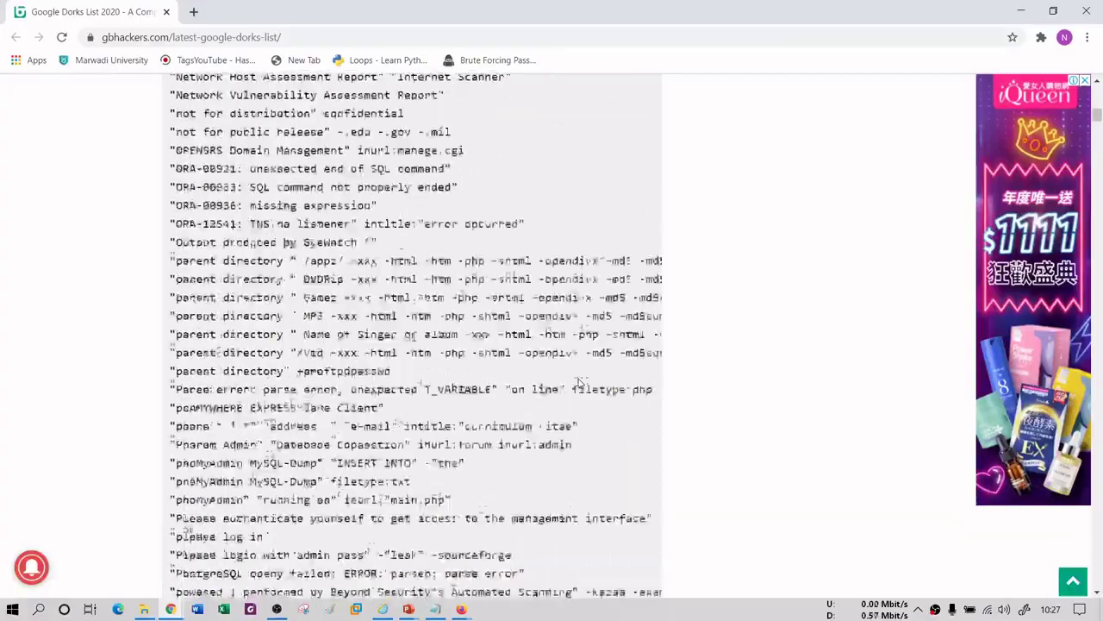
pyautogui.scroll(-20, 579, 383)
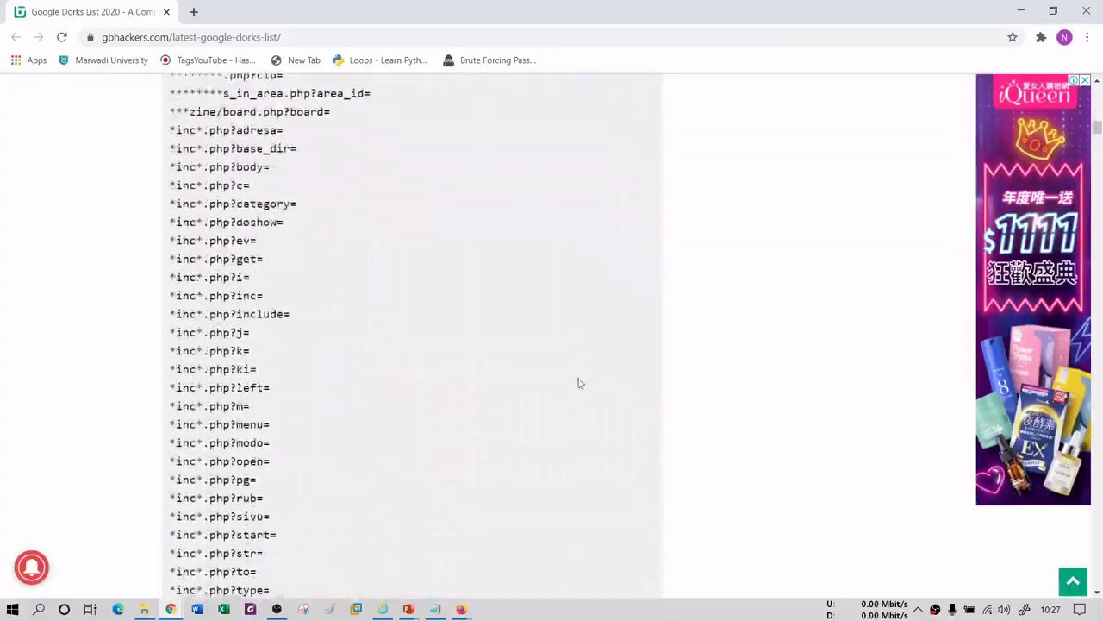
pyautogui.scroll(-20, 580, 383)
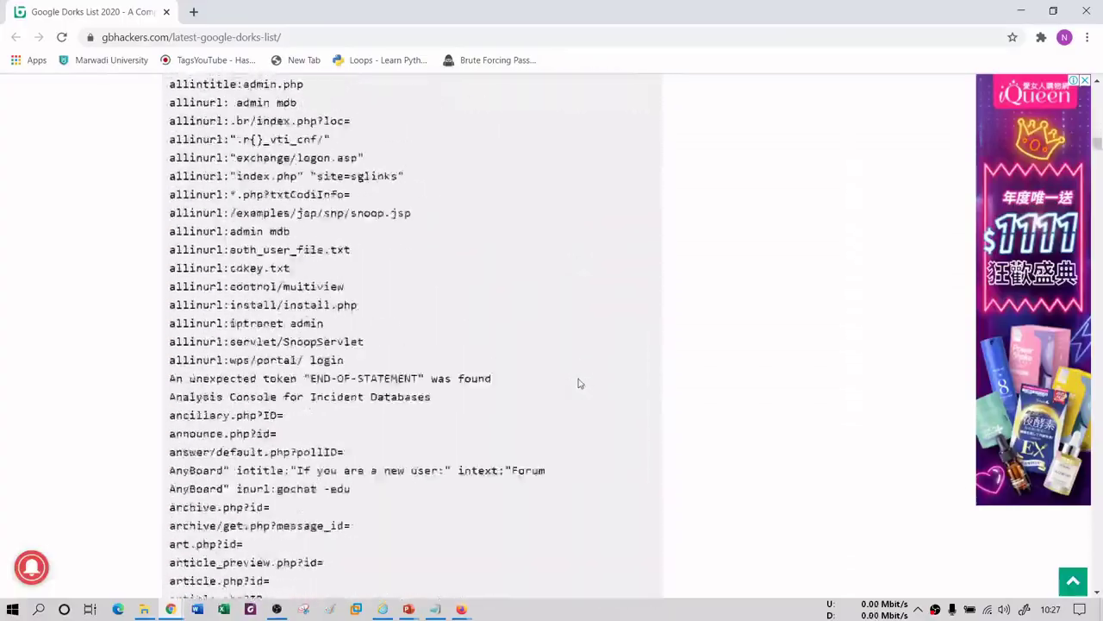
pyautogui.scroll(-20, 579, 383)
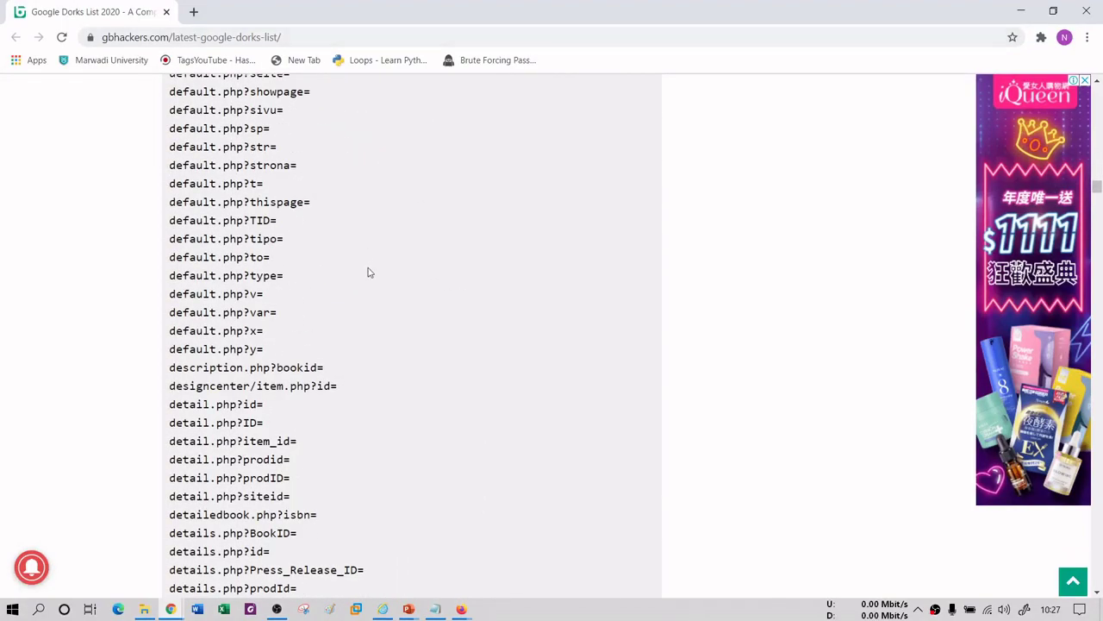
pyautogui.scroll(-20, 388, 472)
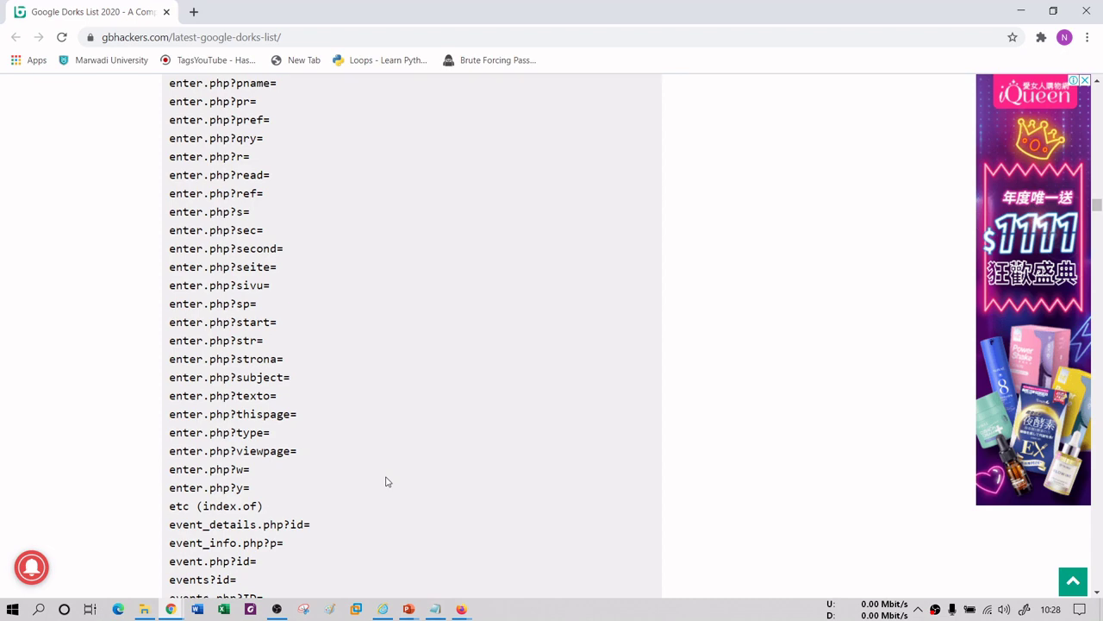
pyautogui.scroll(-12, 386, 482)
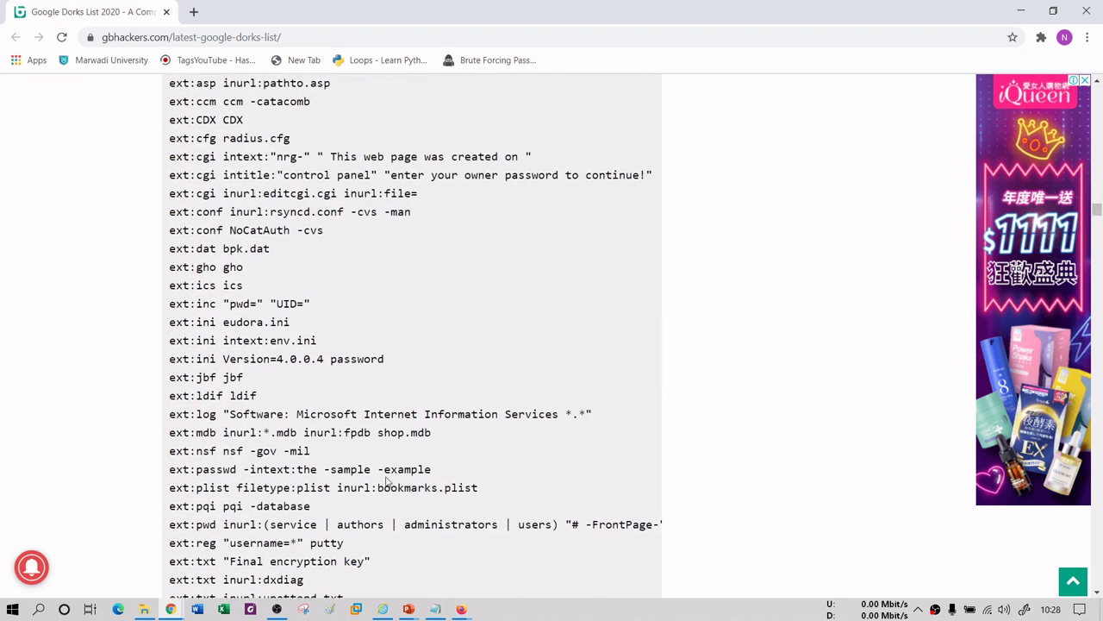